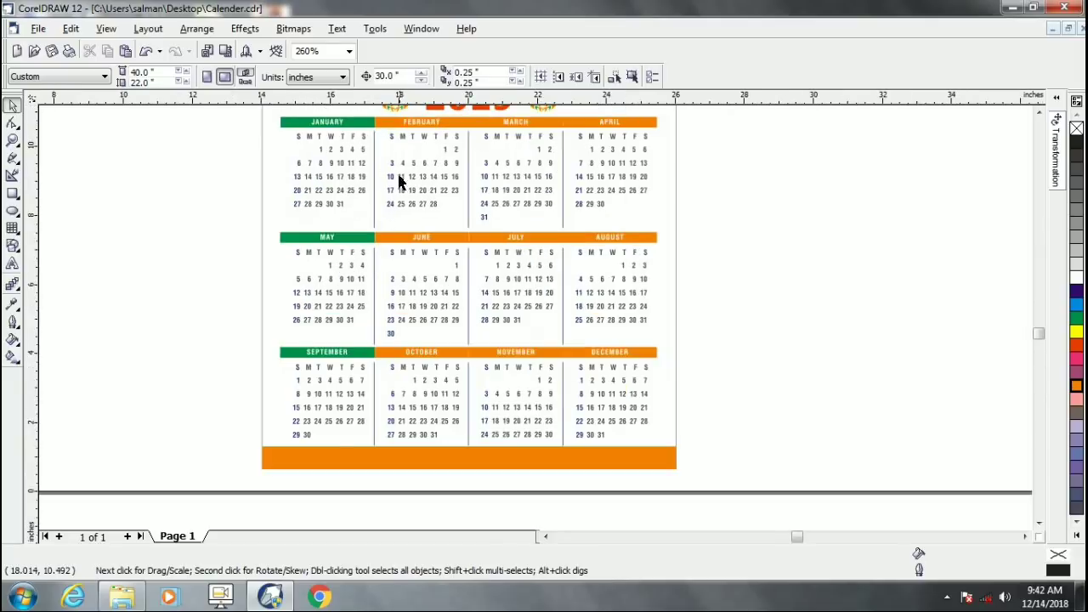
Step: Examine the calendar's month grids and the coloured header bars of the May to August row
scroll(295, 275, "up", 1)
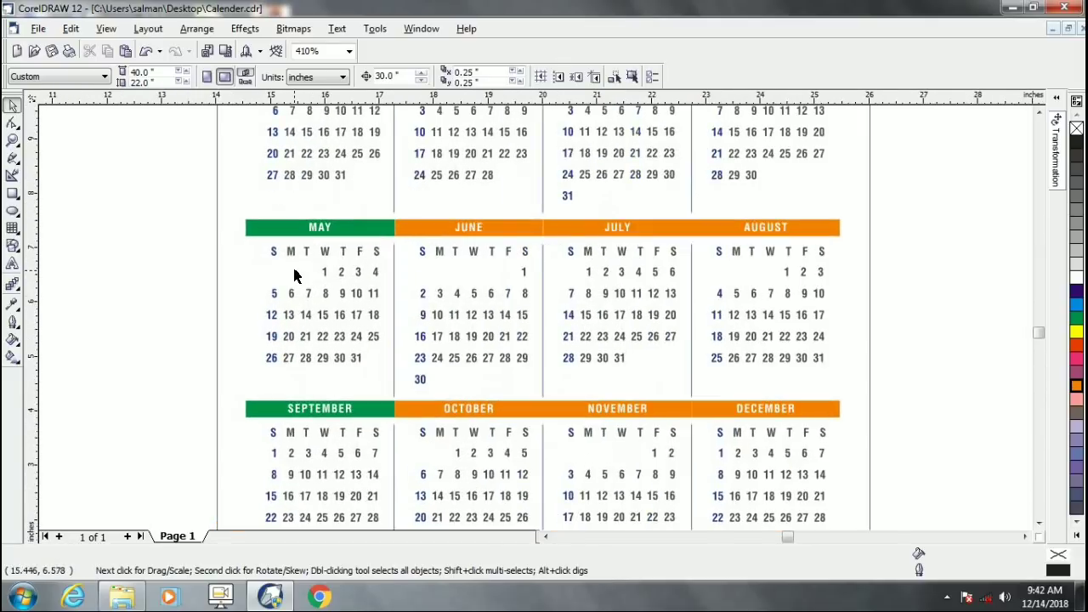
scroll(362, 272, "up", 1)
scroll(748, 313, "up", 1)
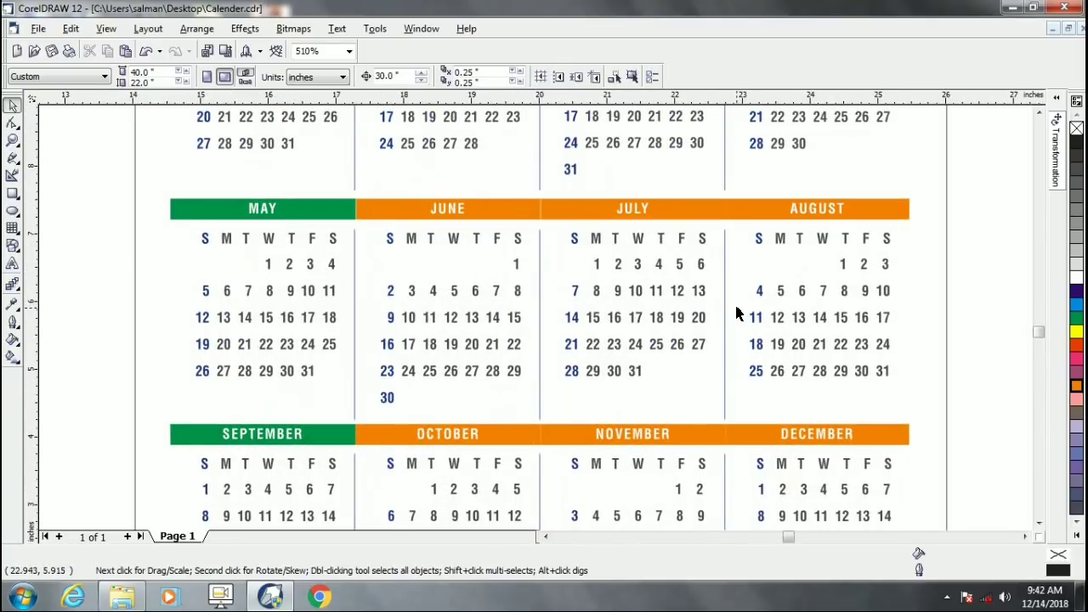
left_click(269, 242)
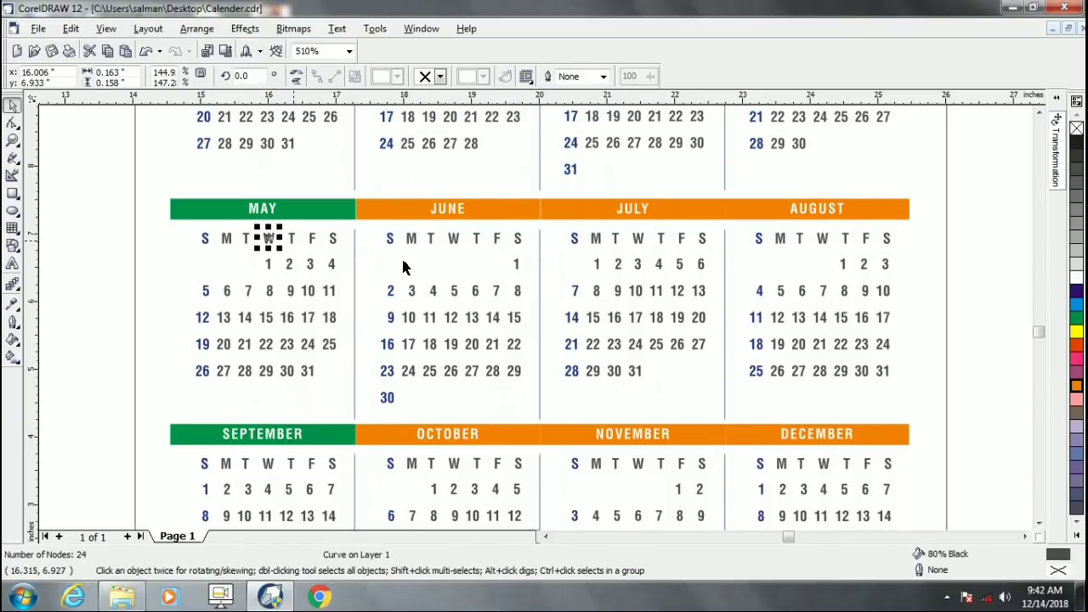
left_click(125, 383)
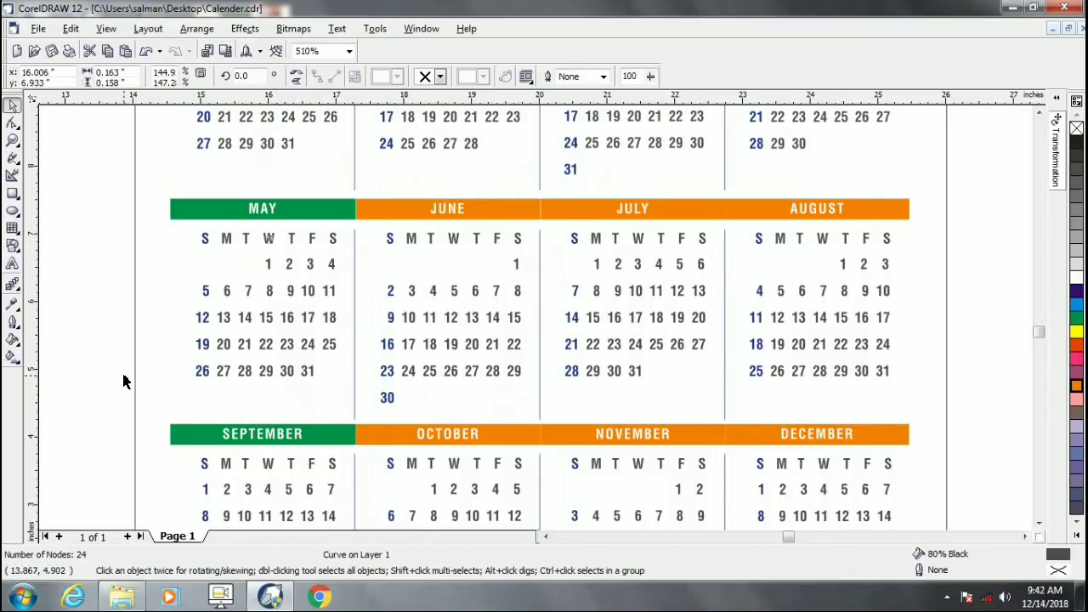
left_click(315, 214)
left_click(408, 214)
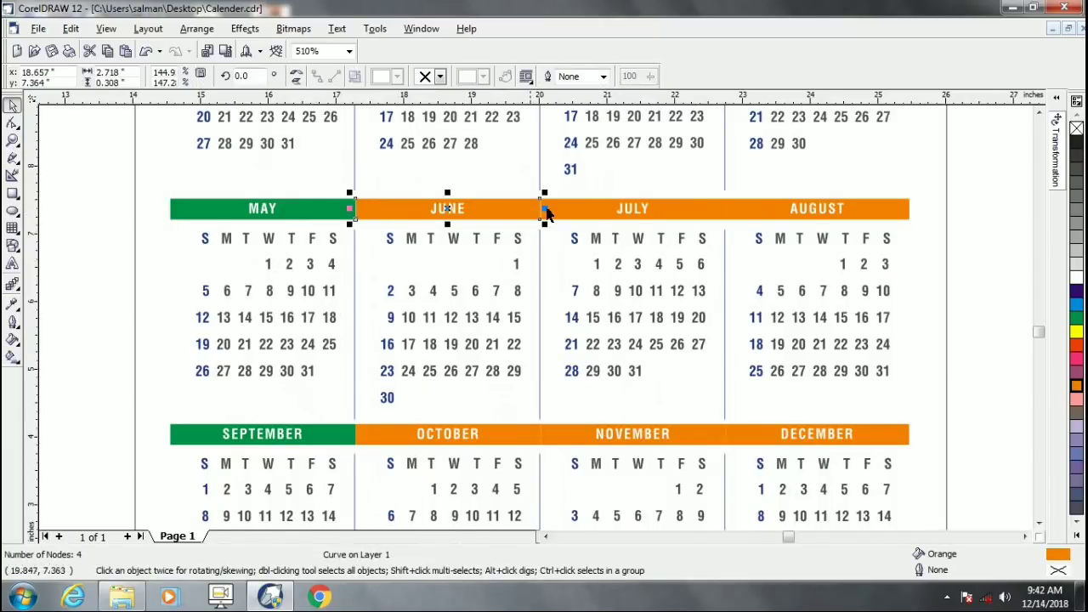
left_click(593, 217)
Step: Try different header bar fills: cyan for August, green for July and magenta for June
left_click(748, 217)
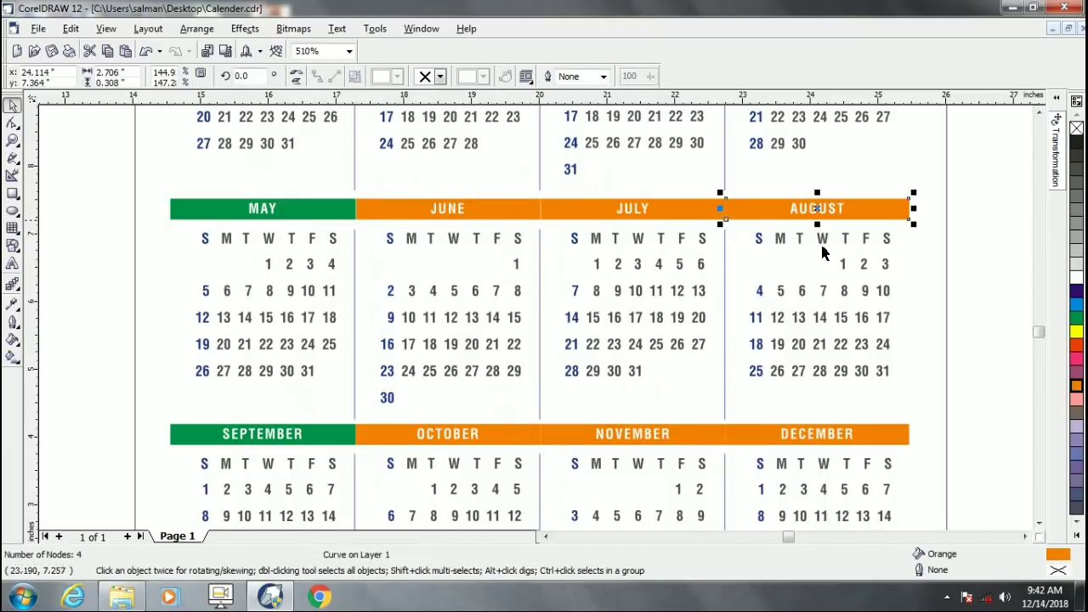
left_click(1077, 305)
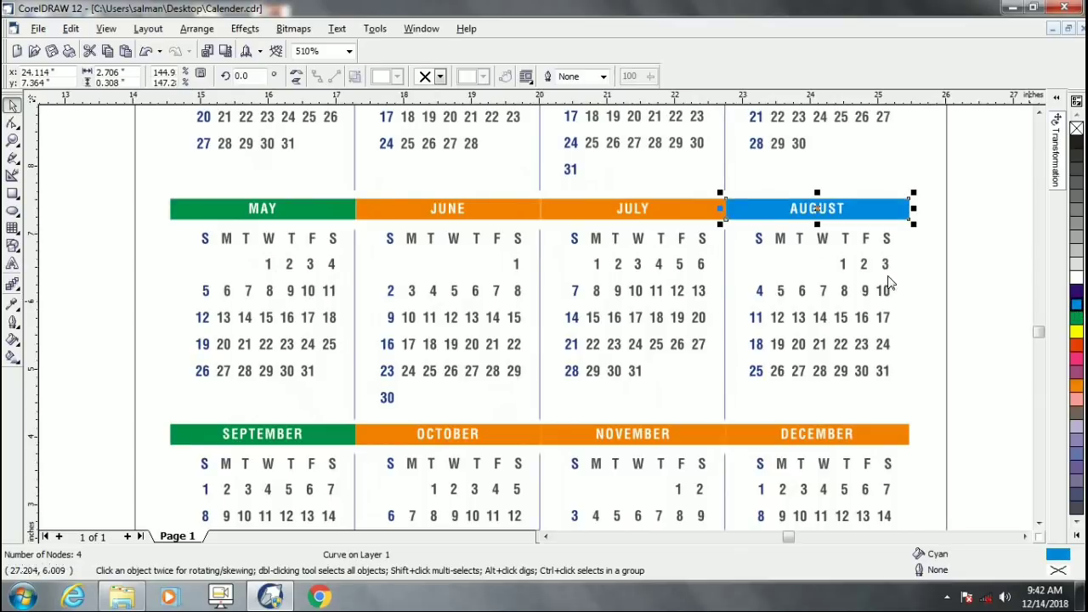
left_click(651, 211)
left_click(1077, 317)
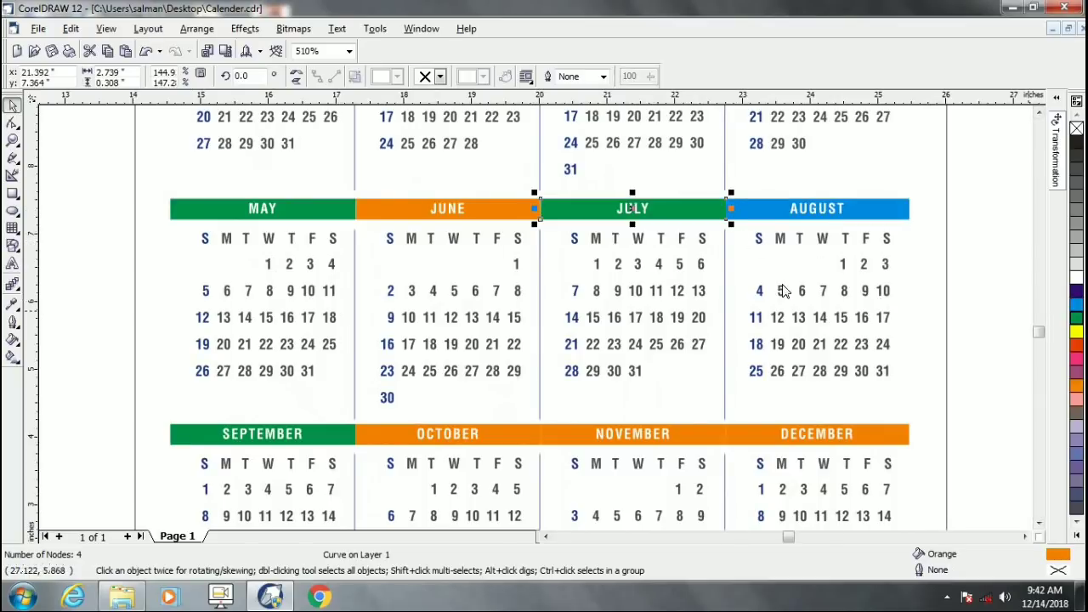
left_click(490, 217)
left_click(1077, 358)
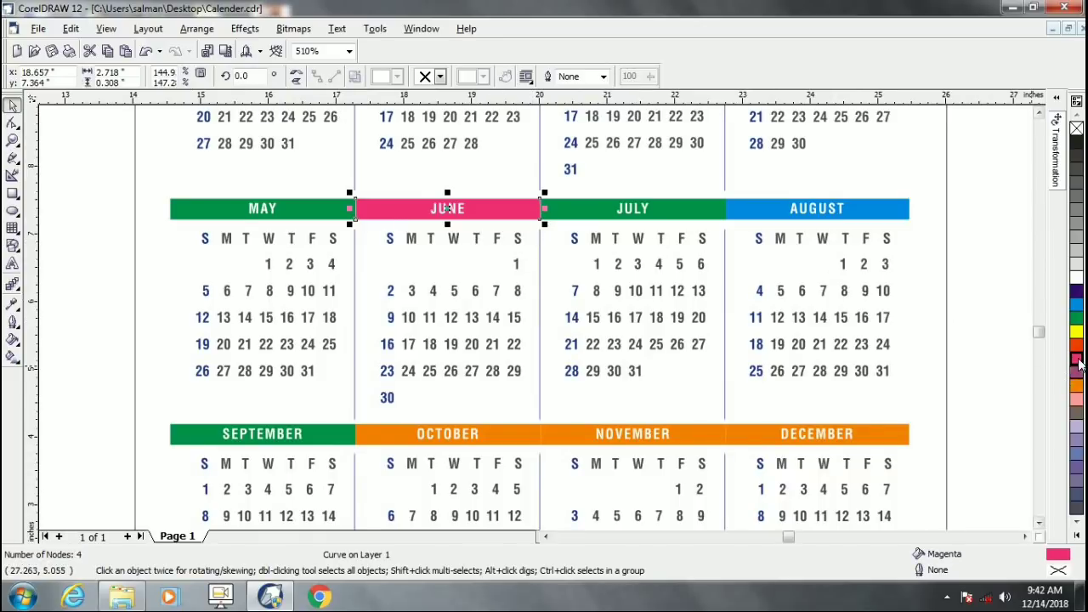
Step: Restore the orange fill on the June, July and August header bars
left_click(1076, 385)
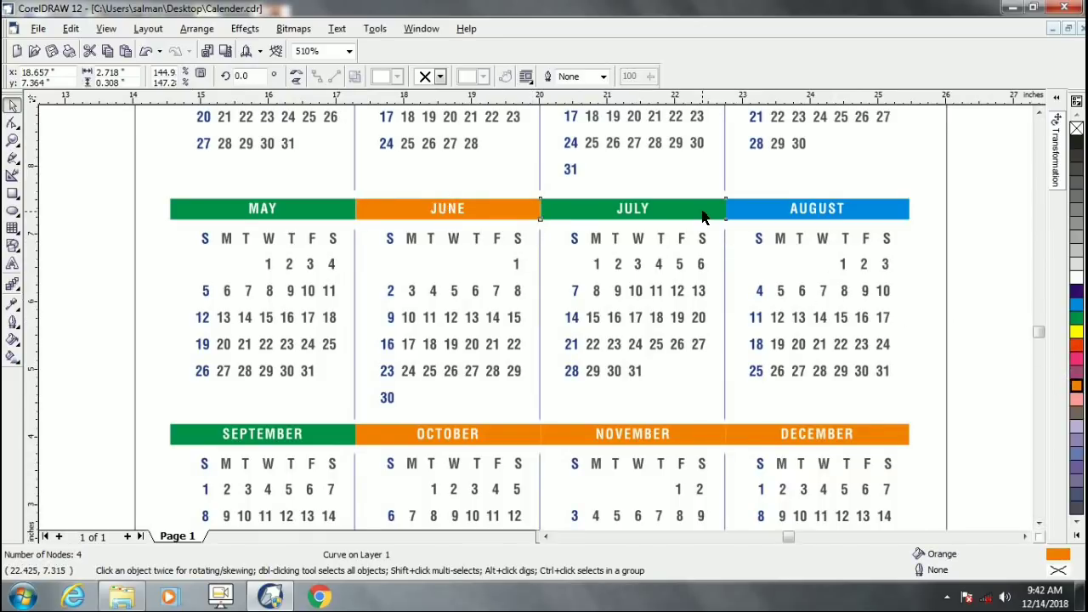
left_click(704, 216)
left_click(1076, 385)
left_click(893, 218)
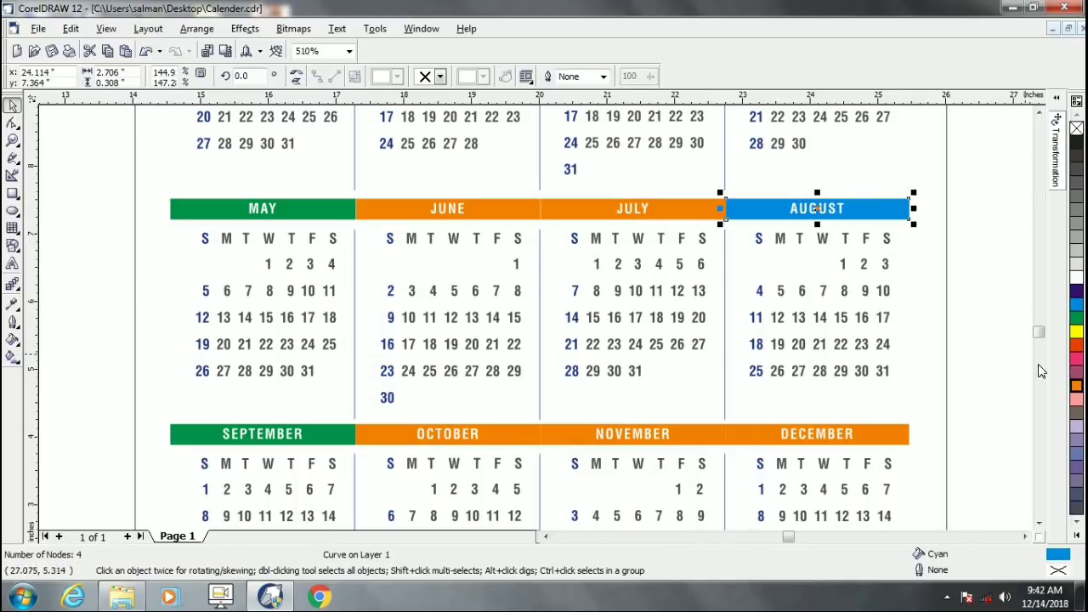
left_click(1076, 385)
key("Escape")
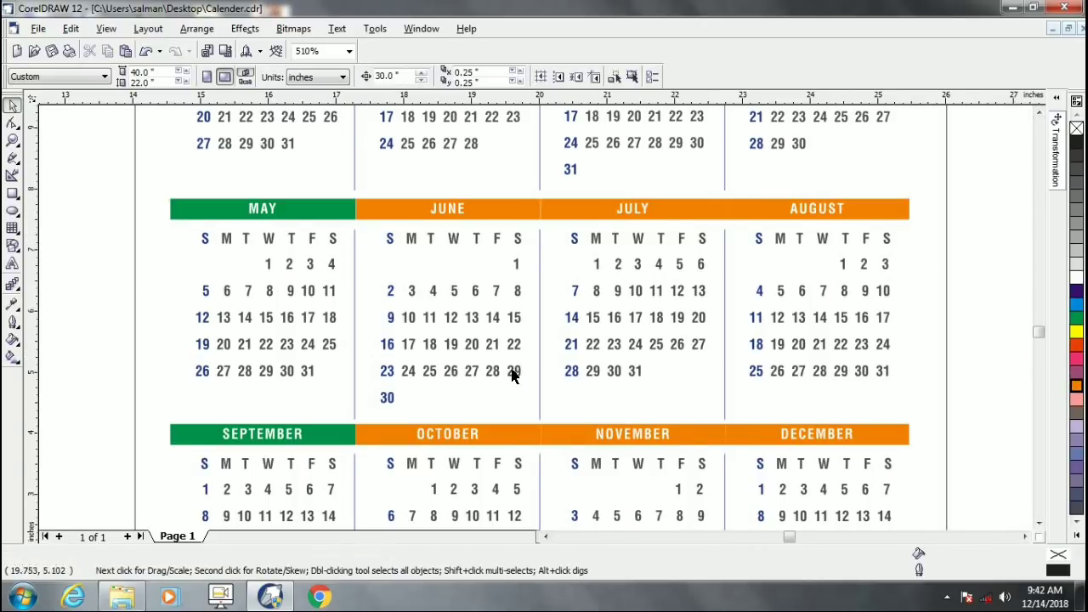
Step: Fill the calendar's large upper panel with orange and the band directly beneath it with green
scroll(513, 367, "down", 3)
scroll(513, 367, "down", 2)
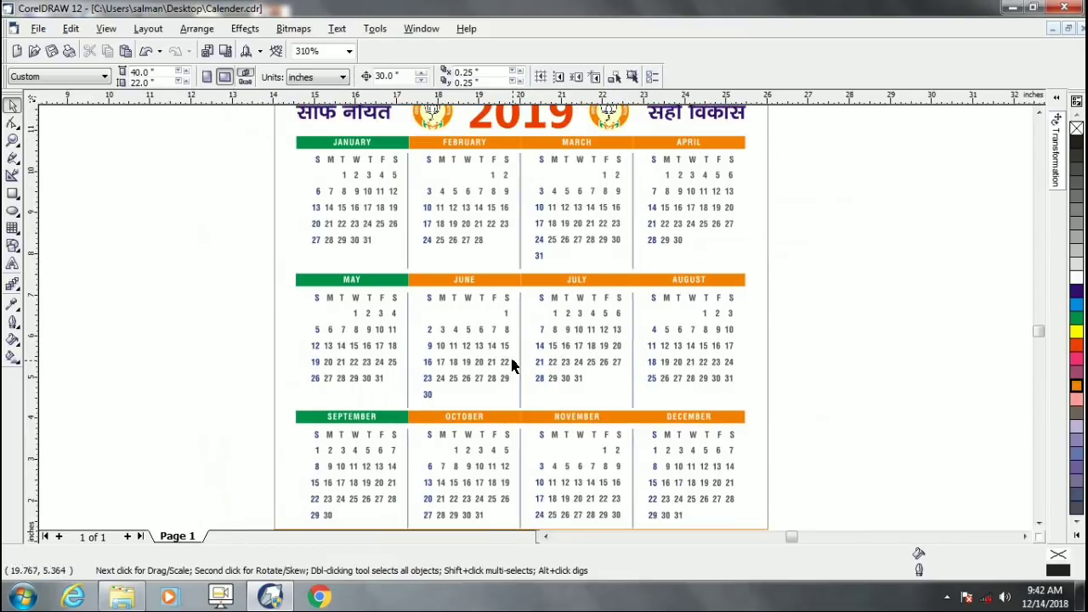
scroll(510, 124, "up", 8)
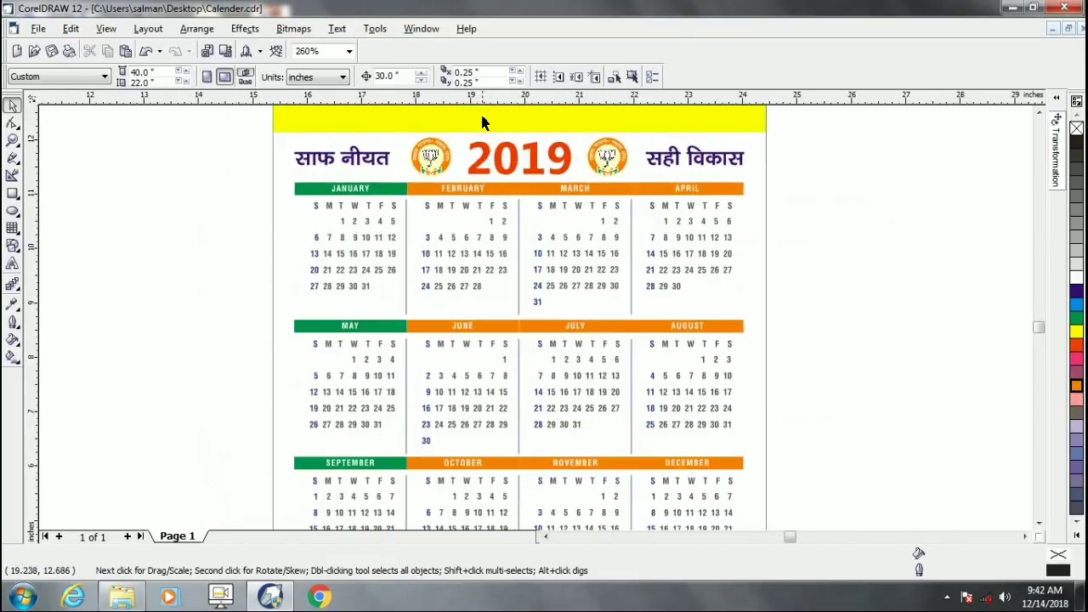
scroll(405, 157, "up", 1)
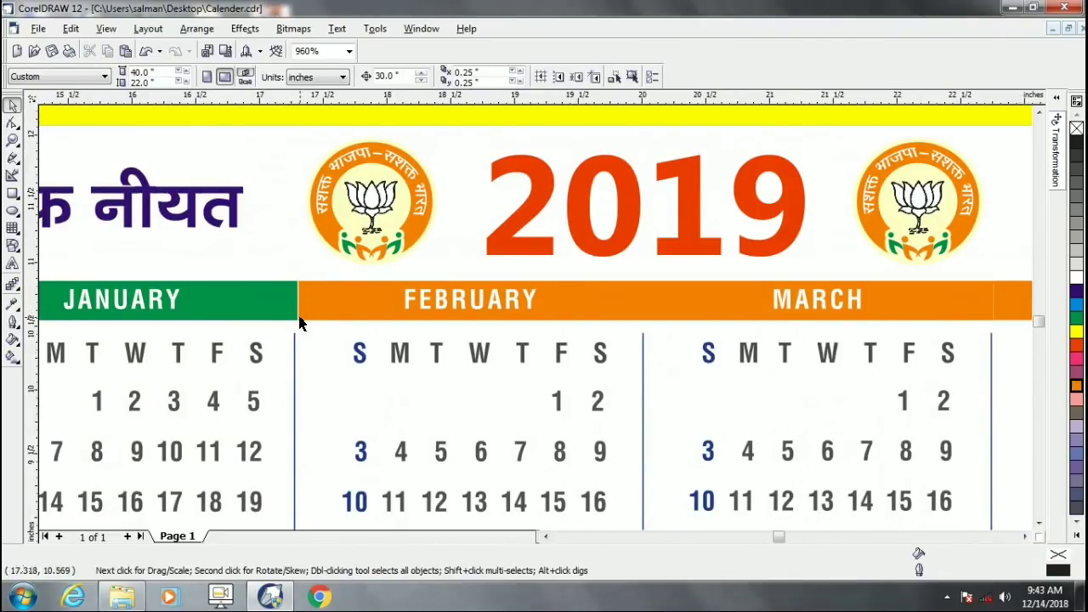
scroll(298, 346, "down", 1)
scroll(633, 503, "down", 1)
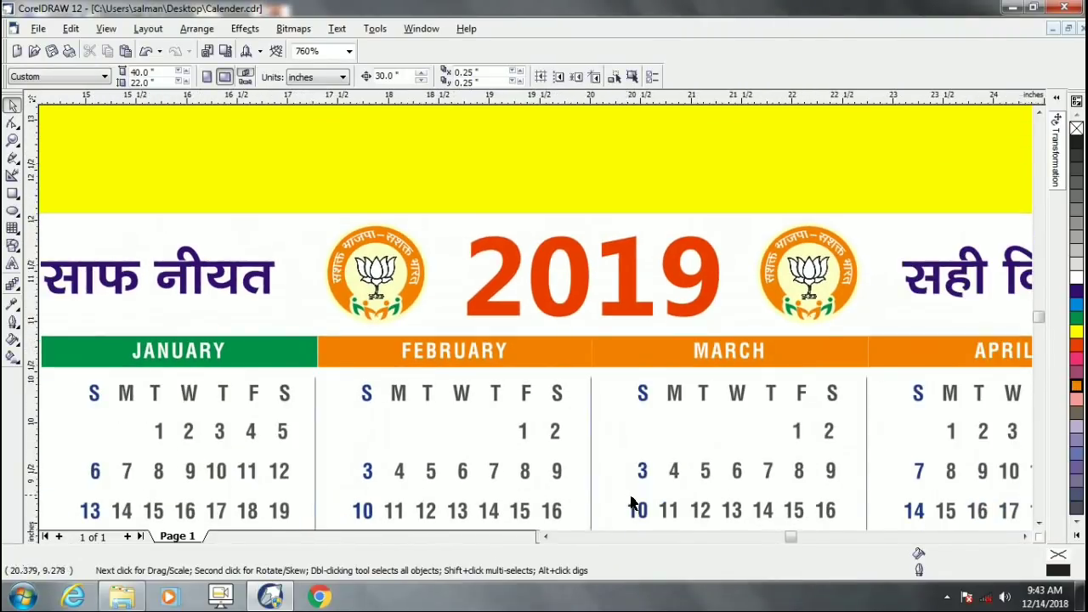
scroll(476, 468, "down", 3)
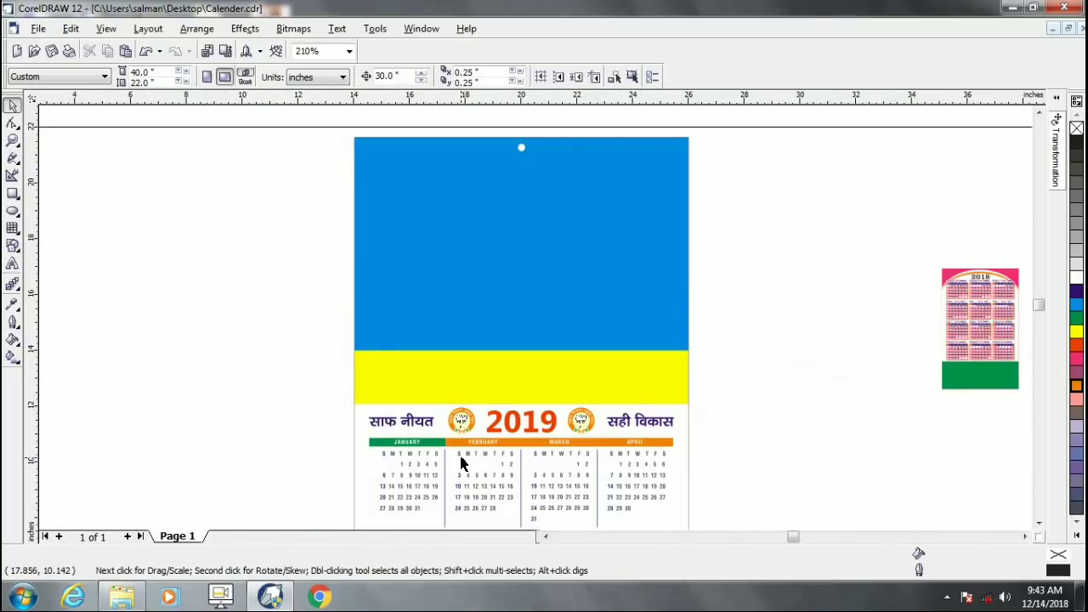
left_click(529, 313)
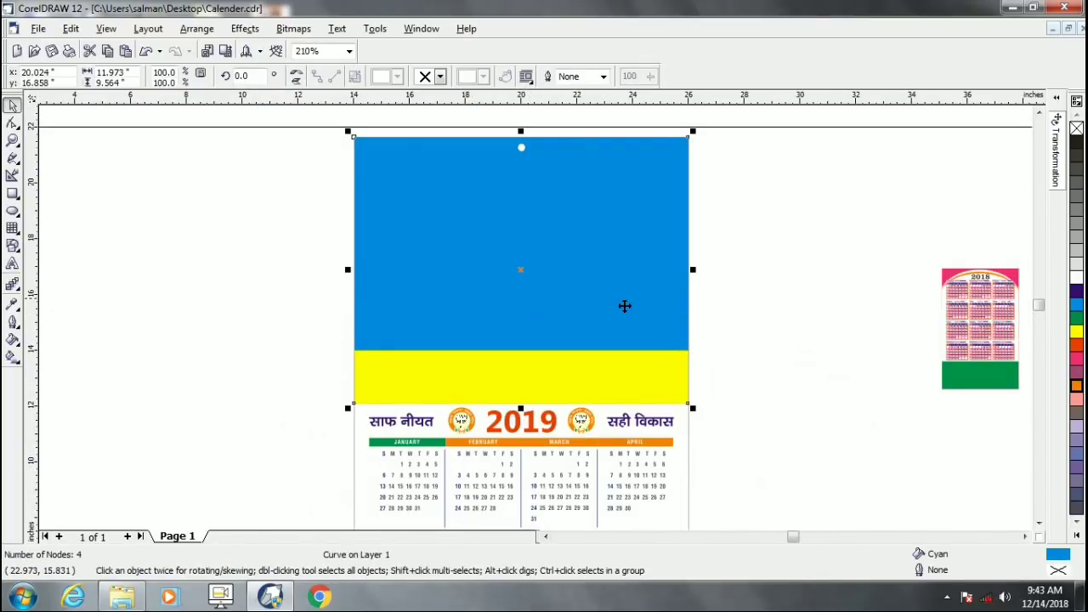
left_click(677, 368)
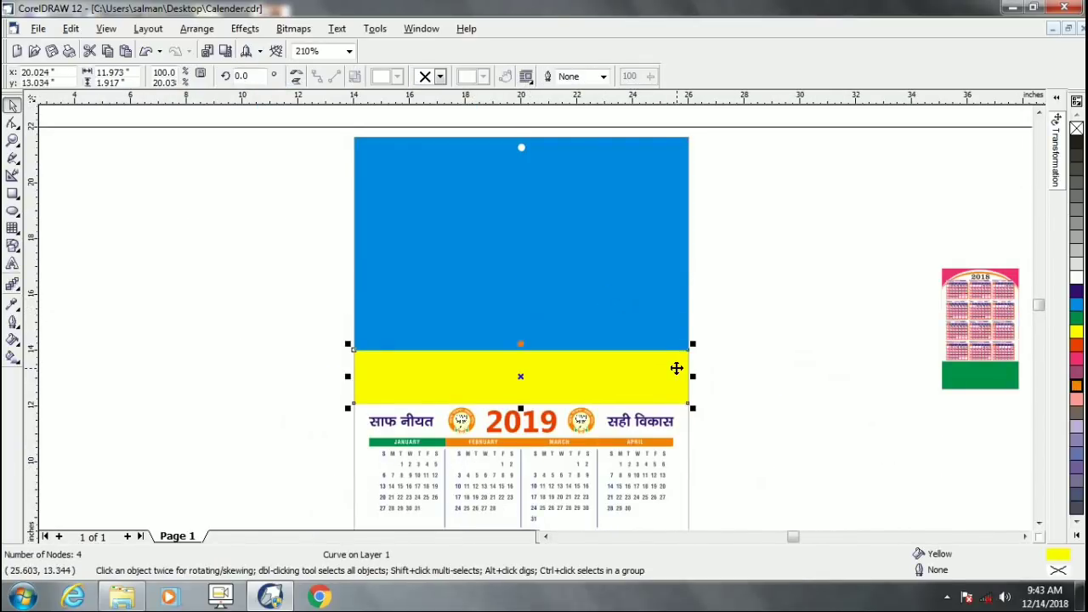
left_click(667, 267)
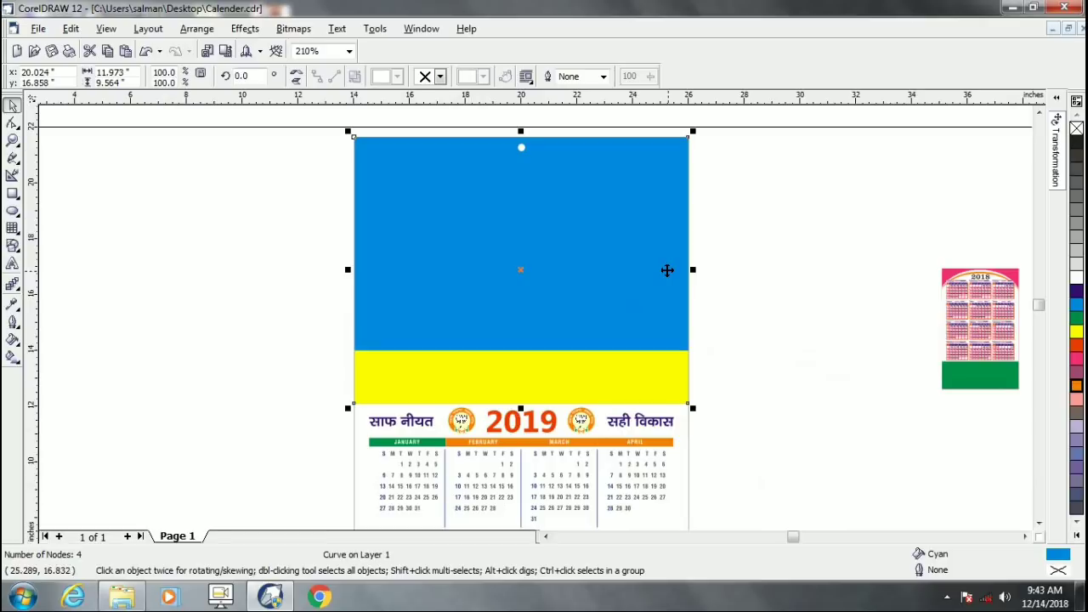
left_click(1076, 385)
left_click(629, 366)
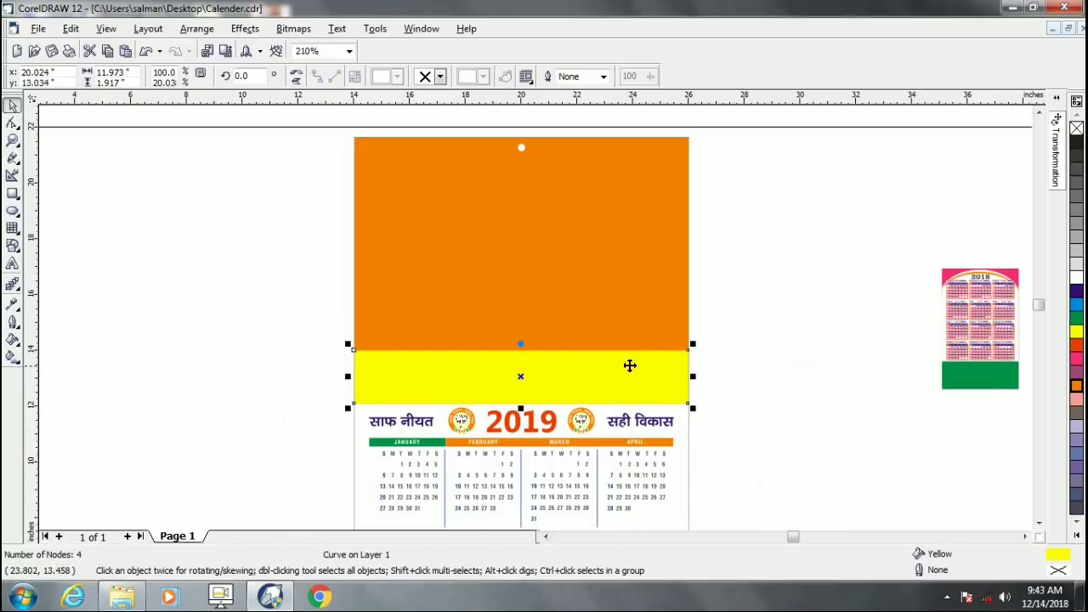
left_click(1076, 317)
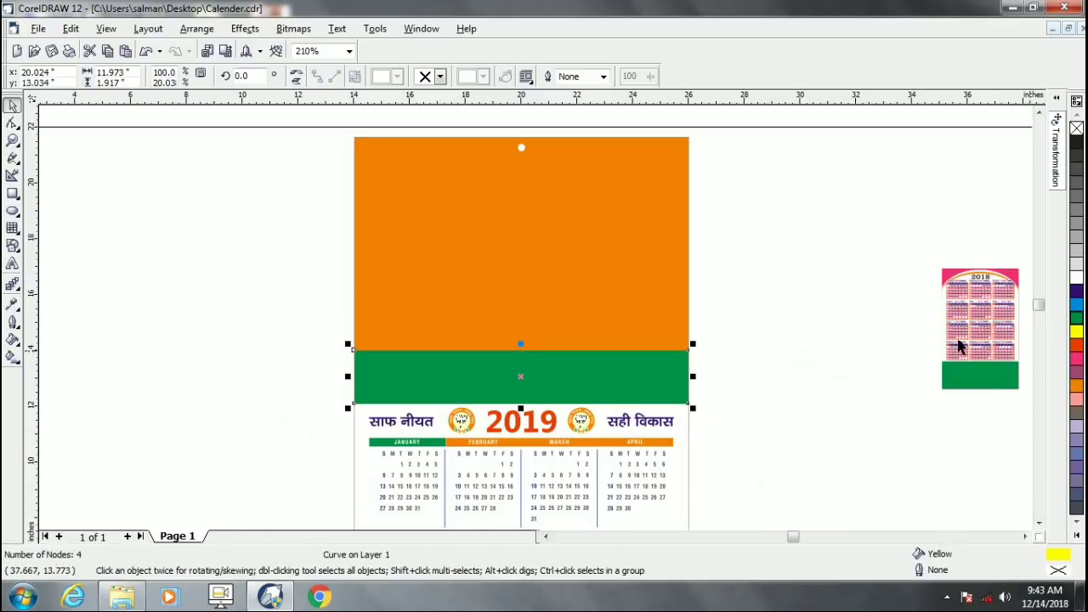
left_click(777, 340)
Step: Import the Photoshop image "Modi neww" from the Desktop
scroll(348, 213, "down", 1)
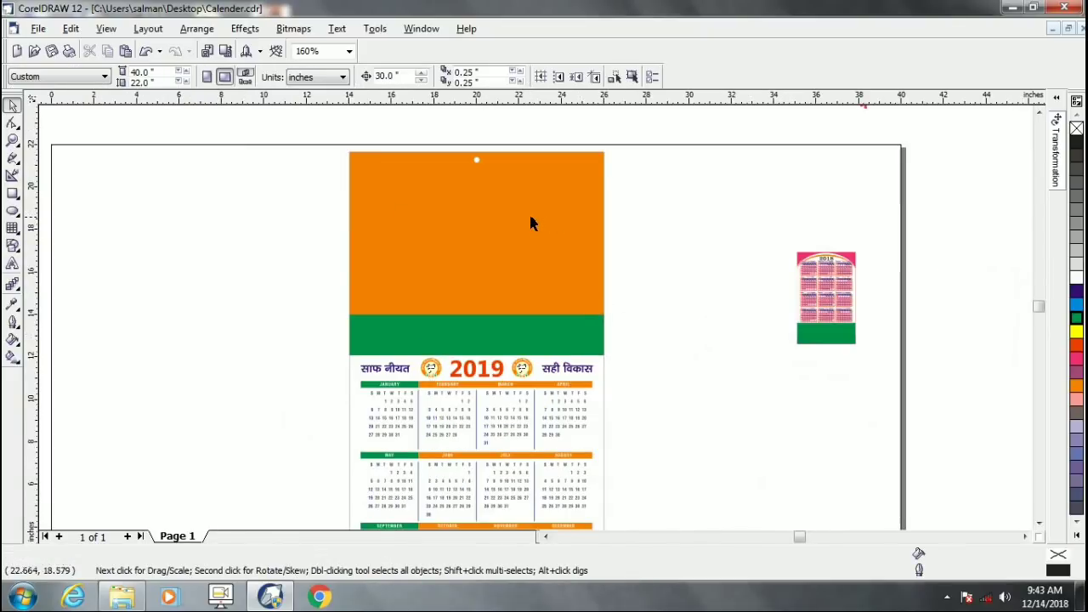
scroll(530, 220, "up", 1)
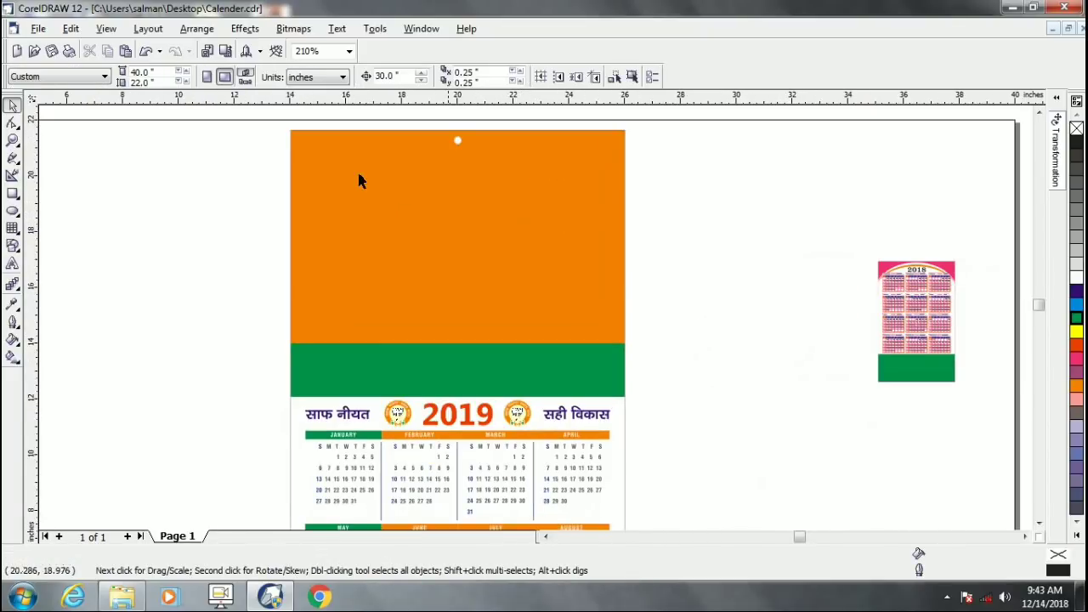
left_click(41, 29)
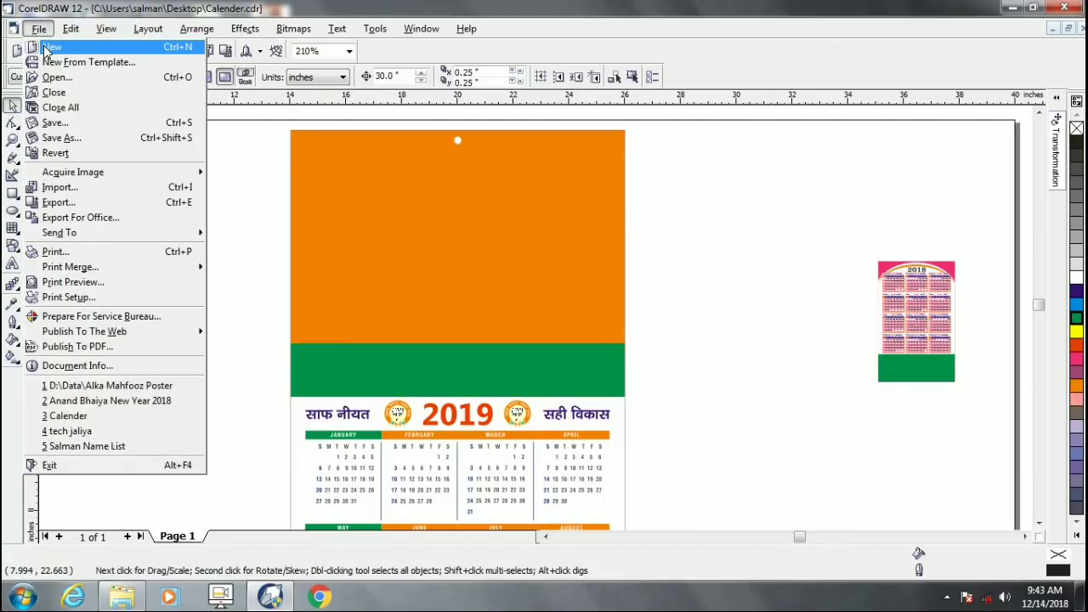
left_click(70, 193)
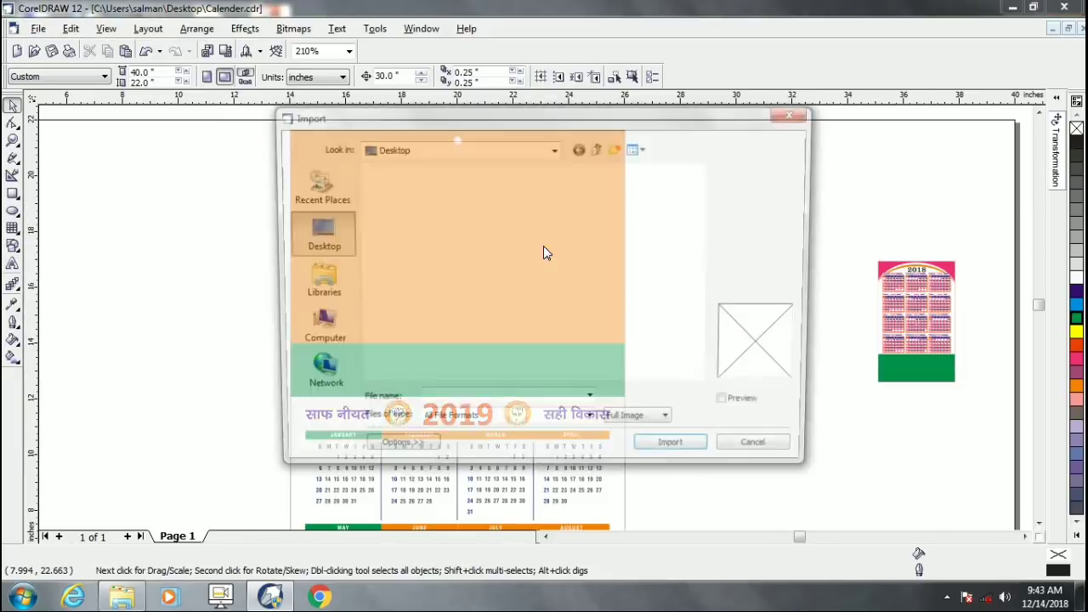
left_click(705, 383)
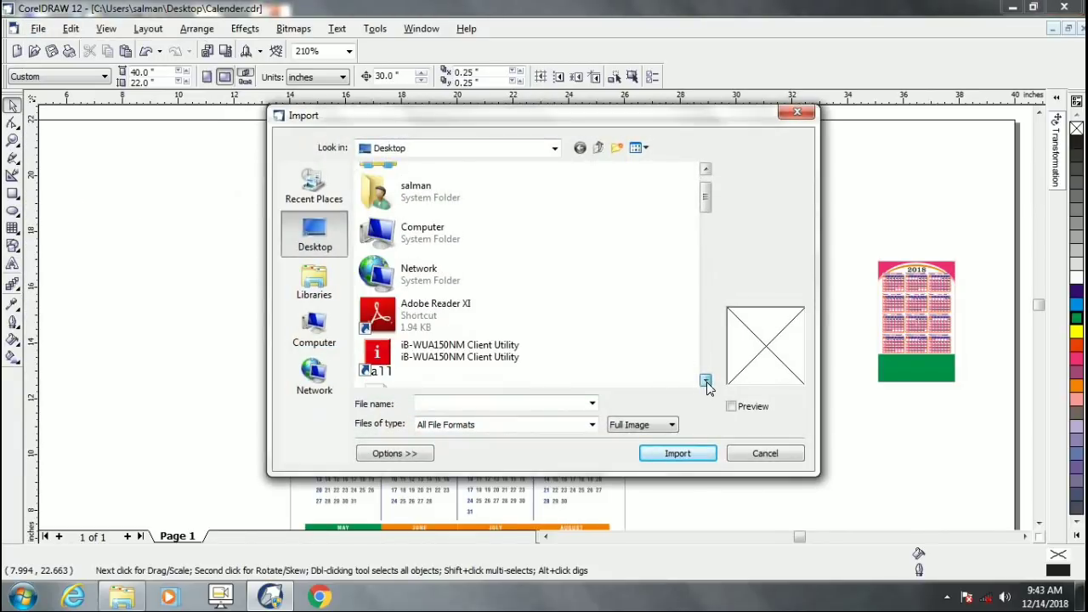
left_click_drag(706, 386, 706, 385)
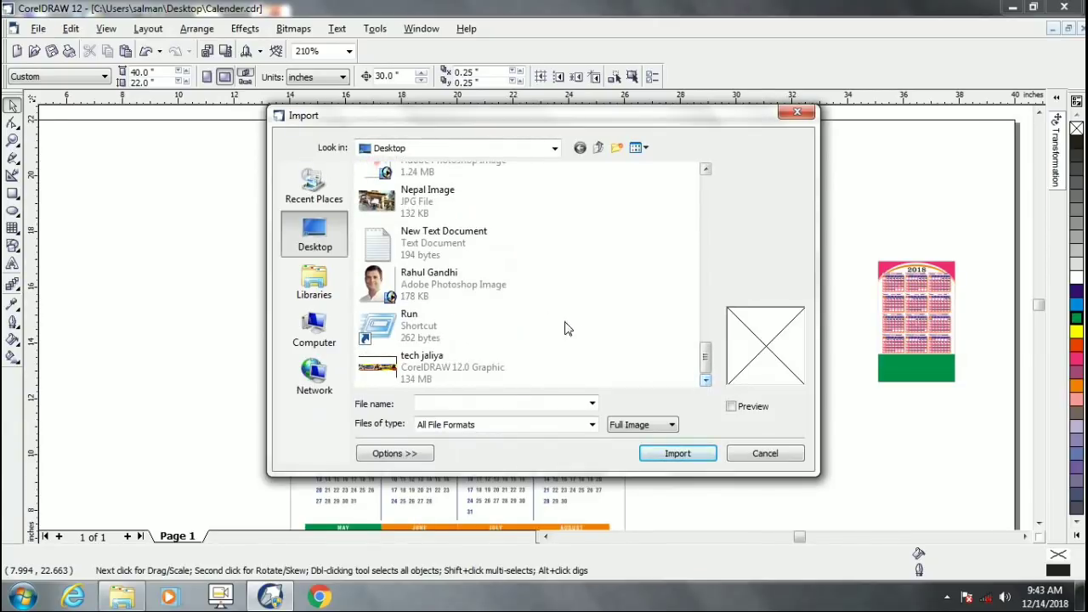
left_click(432, 274)
key("m")
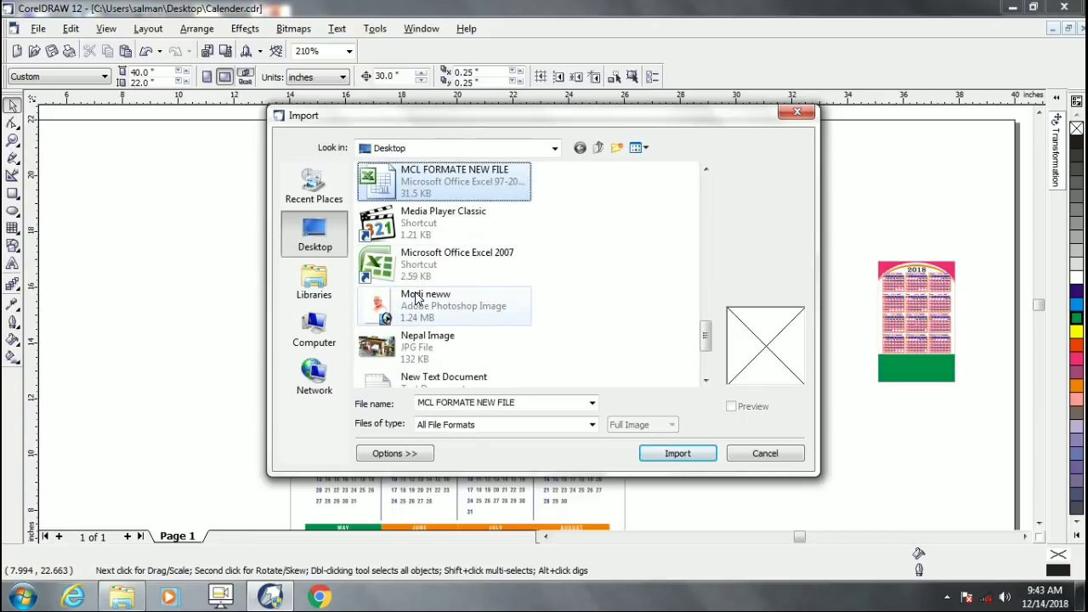
left_click(410, 312)
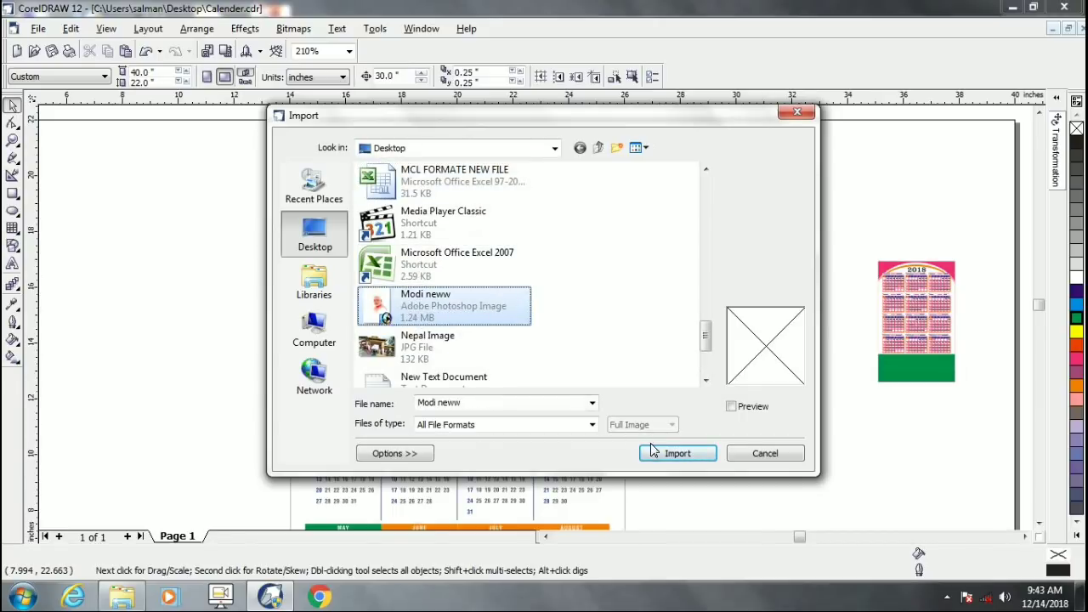
left_click(676, 454)
Step: Place the imported portrait near the middle of the upper panel at about 7.85 in wide and 10.38 in high
left_click_drag(465, 183, 629, 411)
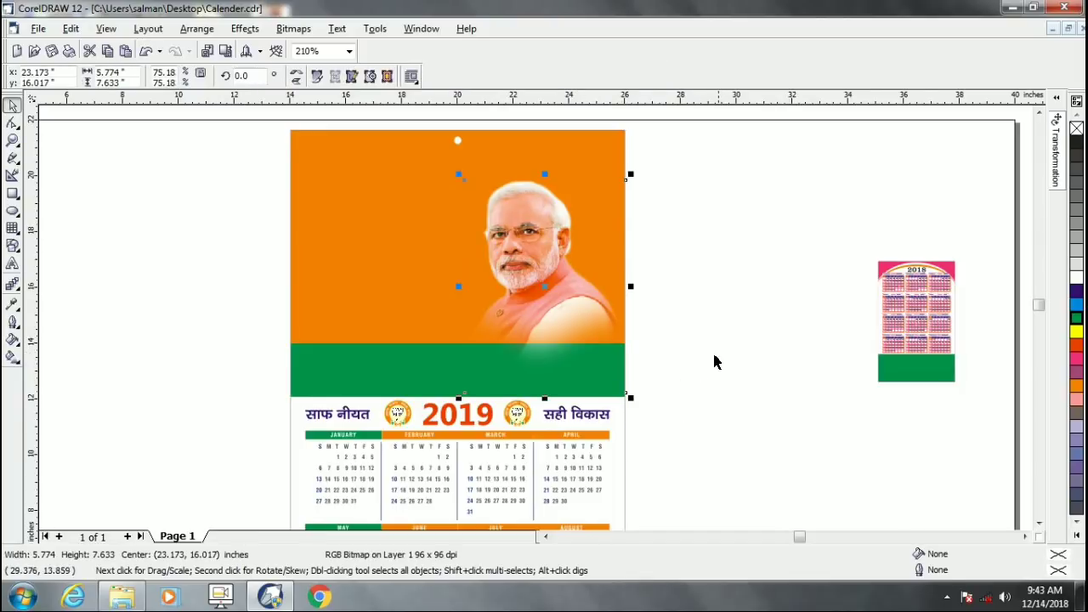
left_click_drag(629, 397, 656, 433)
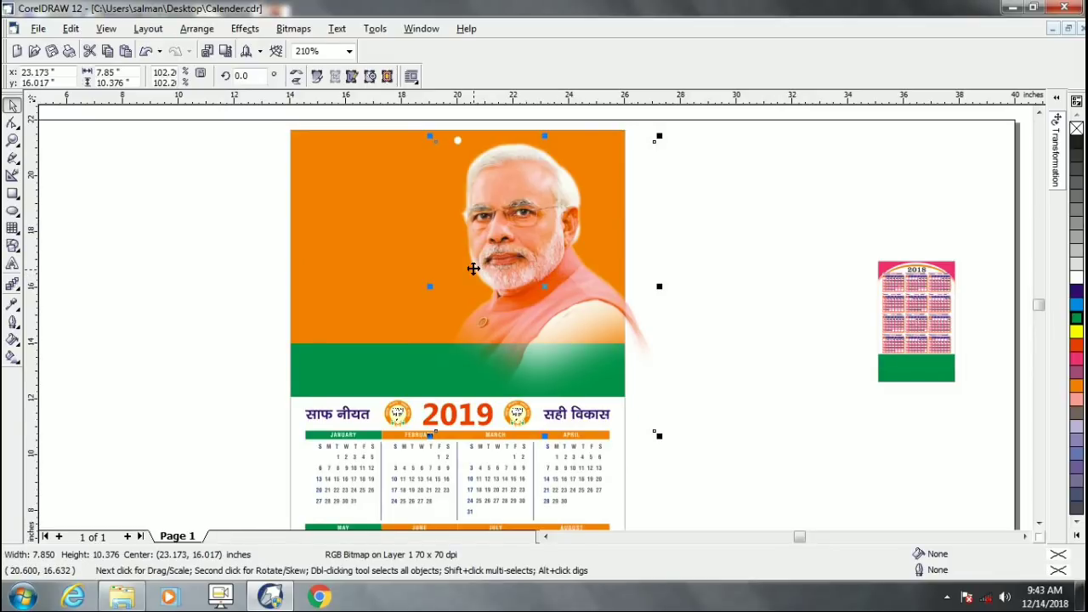
left_click_drag(460, 243, 379, 264)
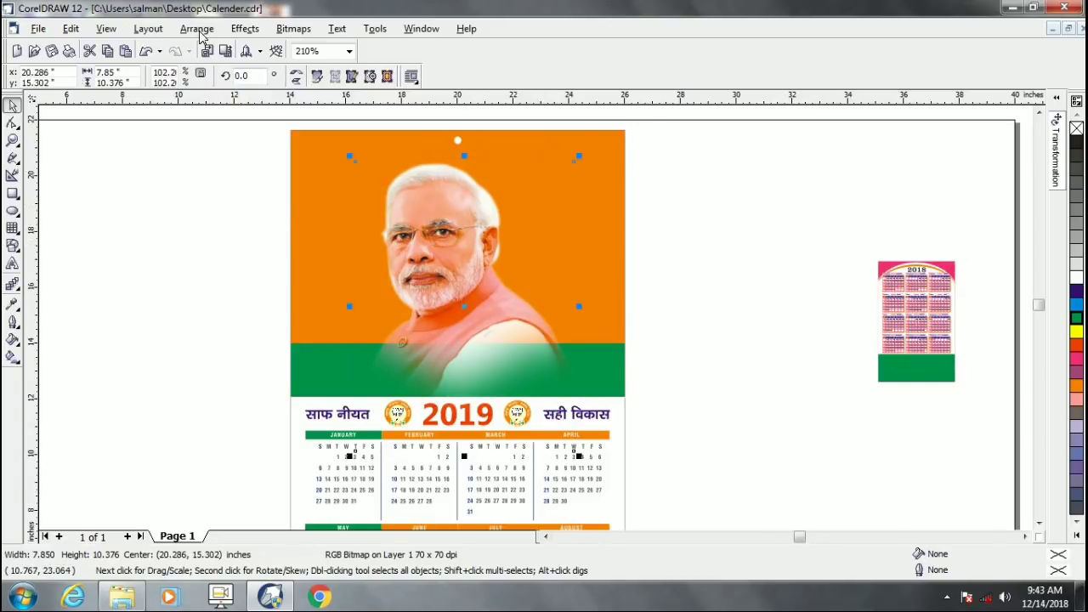
Step: PowerClip the portrait inside the orange upper panel
left_click(246, 28)
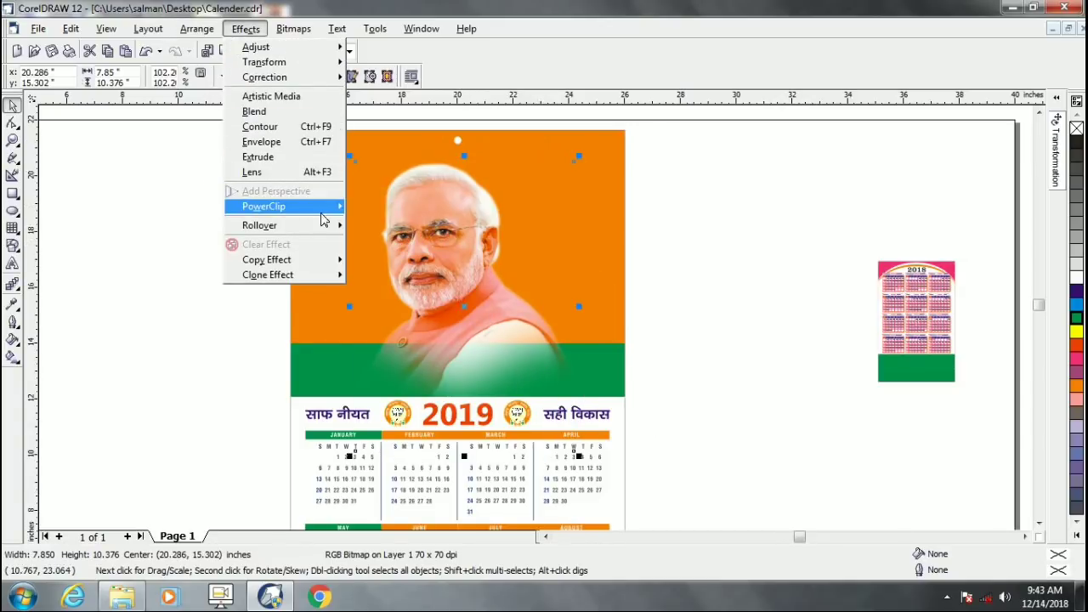
mouse_move(285, 206)
left_click(400, 208)
left_click(535, 156)
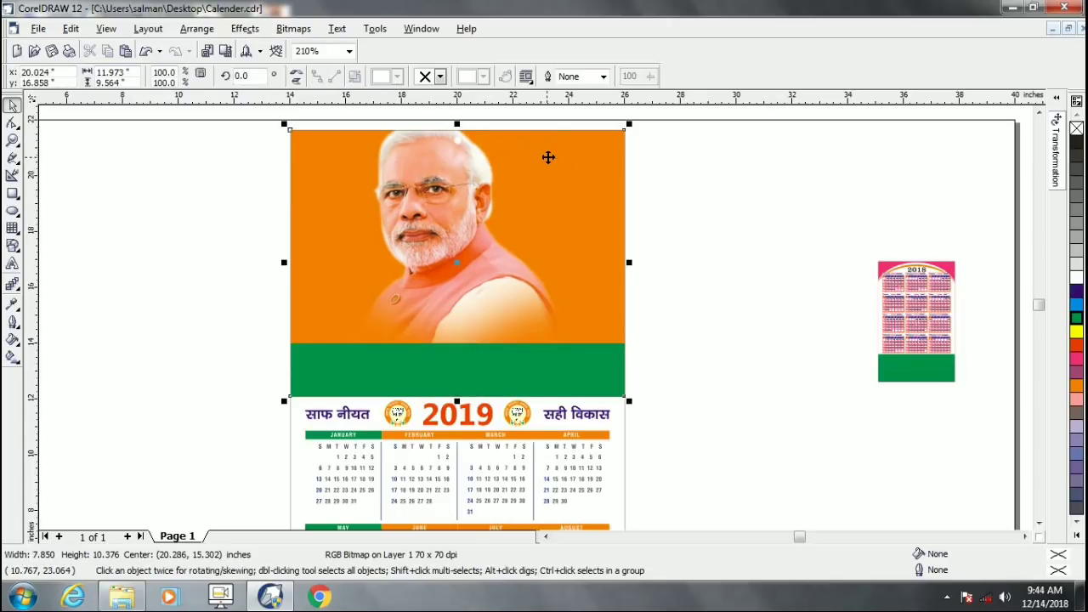
Step: Reposition the portrait inside its PowerClip so it sits at the right side of the orange upper panel
left_click(548, 192, "ctrl")
left_click_drag(442, 208, 544, 228)
left_click(765, 272, "ctrl")
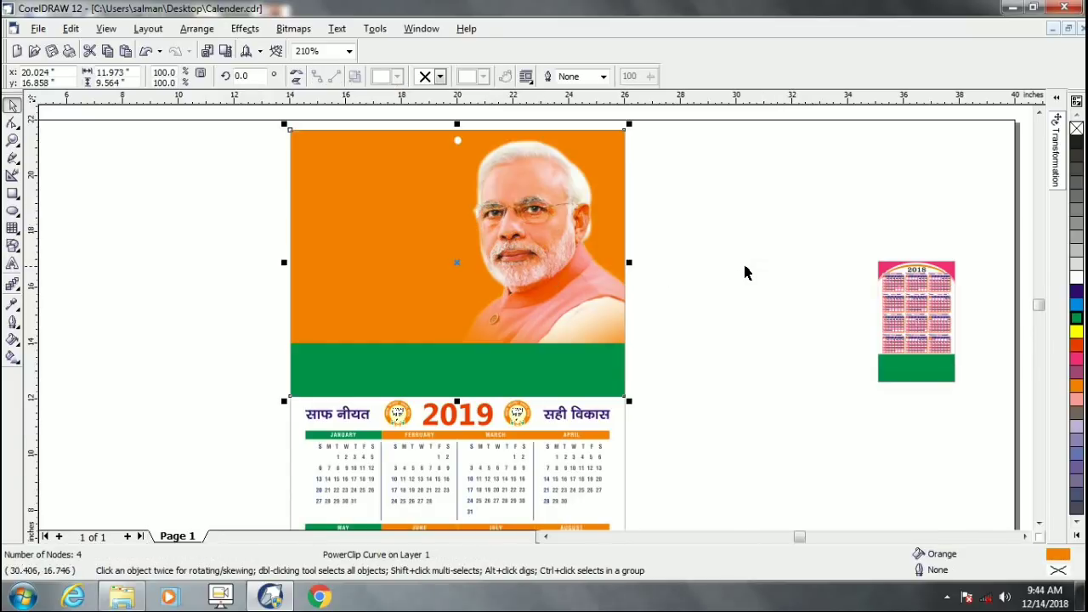
left_click(745, 272)
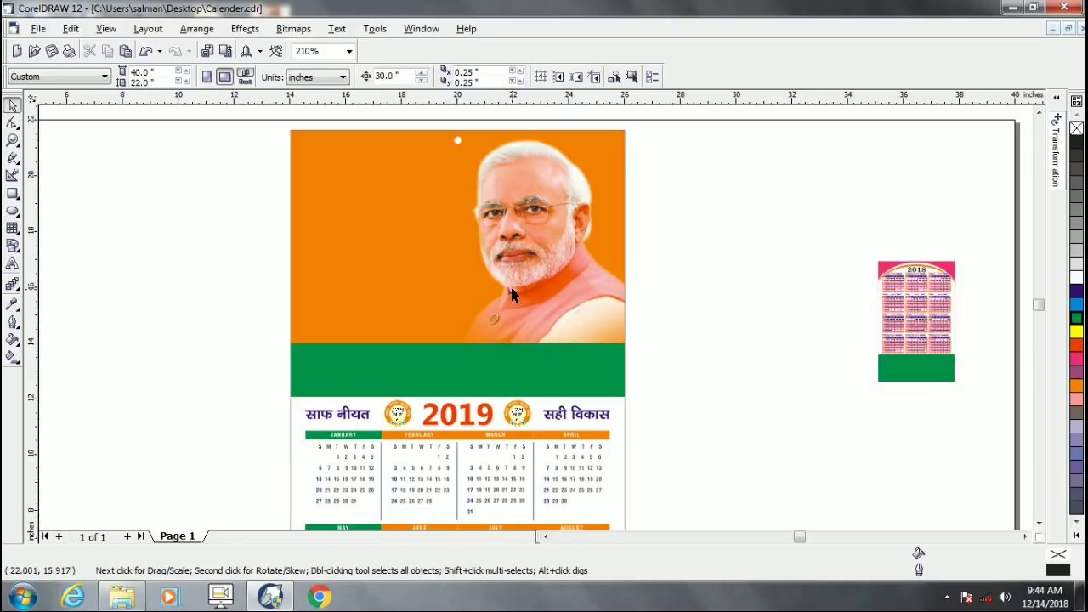
Step: Move the magenta Hindi letter onto the orange panel beside the portrait and extend its text to "नये वर्ष 2019"
scroll(510, 294, "down", 1)
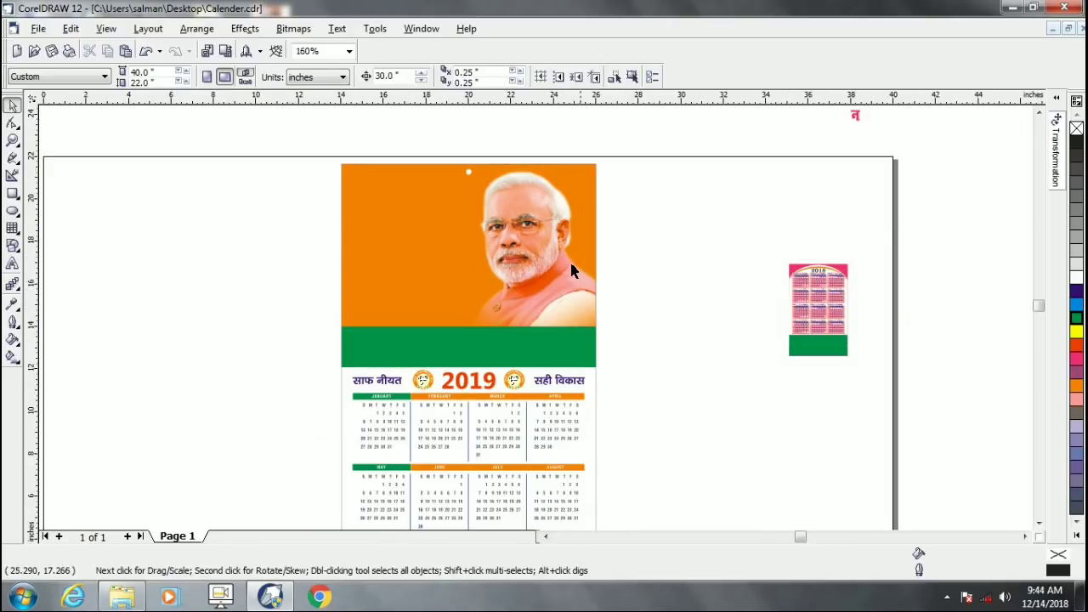
left_click_drag(855, 115, 677, 162)
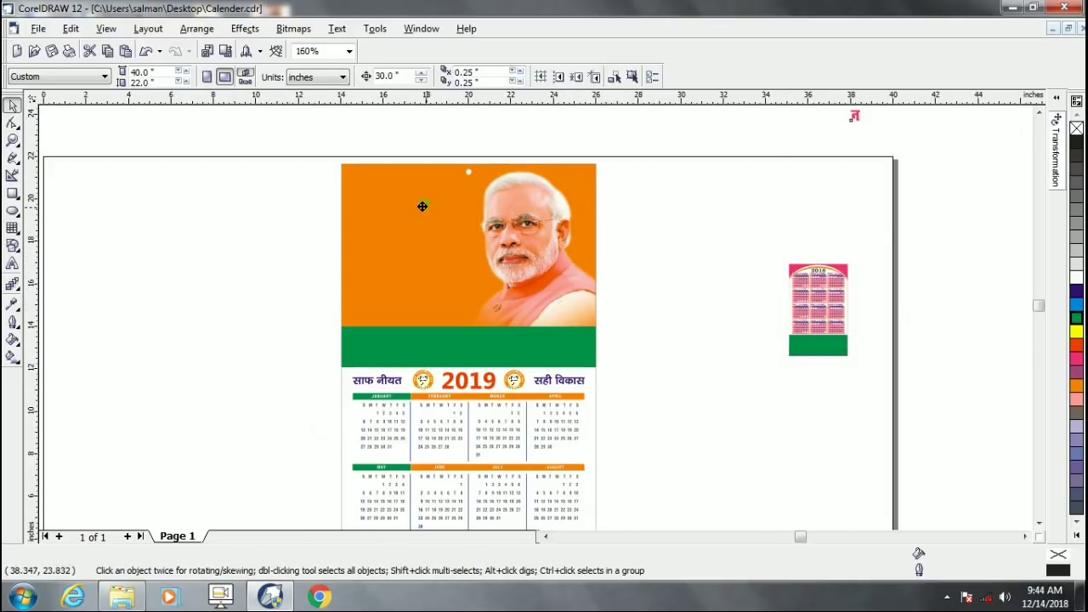
left_click_drag(417, 207, 417, 206)
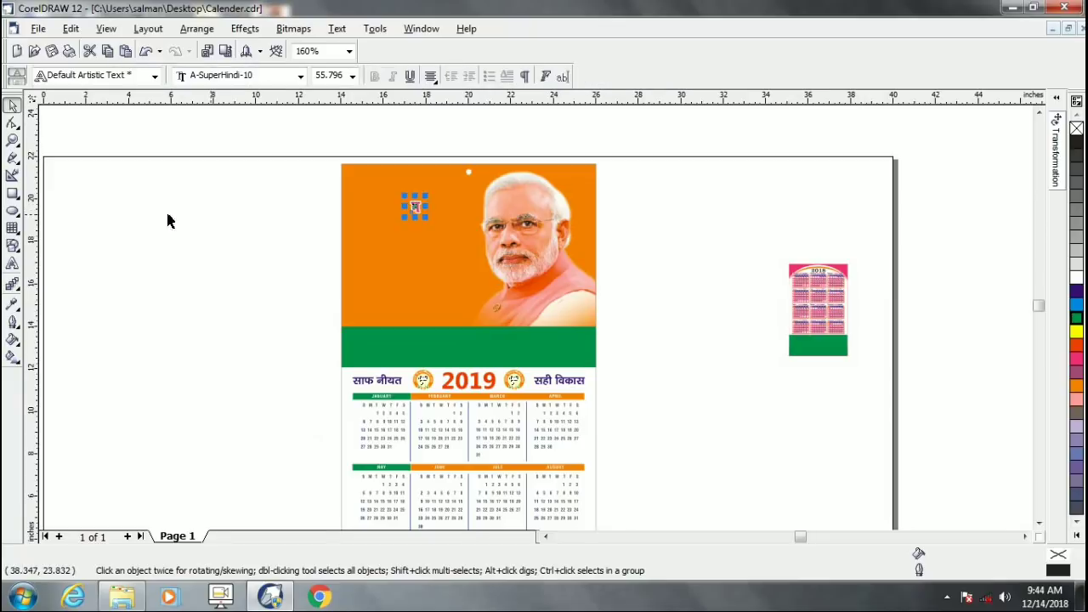
left_click(13, 264)
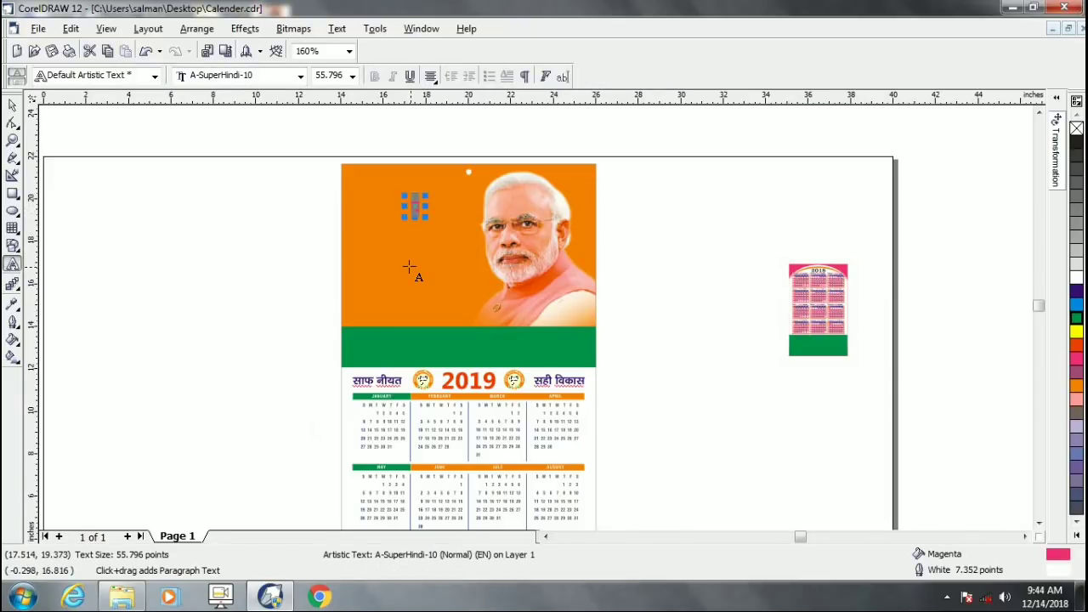
type("ये व")
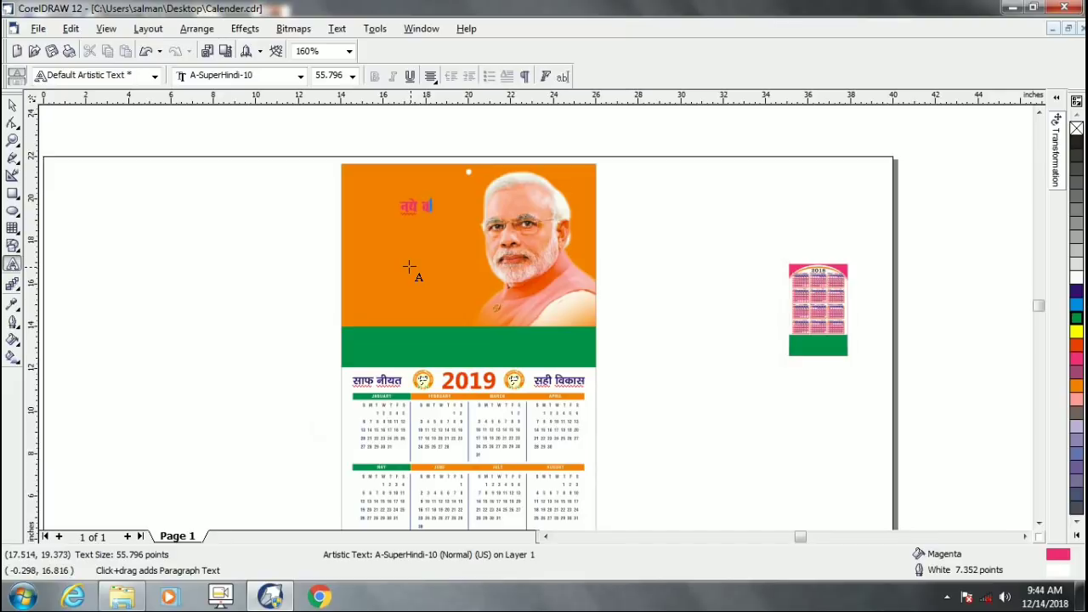
type("र्ष 2019")
key("ctrl+space")
Step: Enlarge the "नये वर्ष 2019" heading to about 79.5 pt and give it a yellow fill with a black outline
left_click_drag(462, 225, 472, 240)
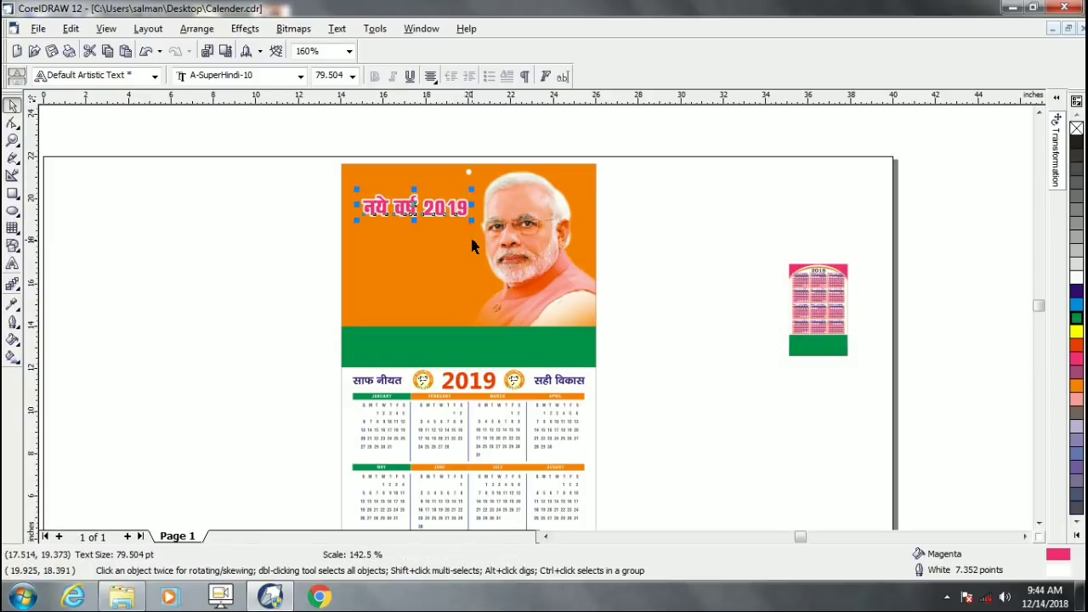
left_click(1076, 332)
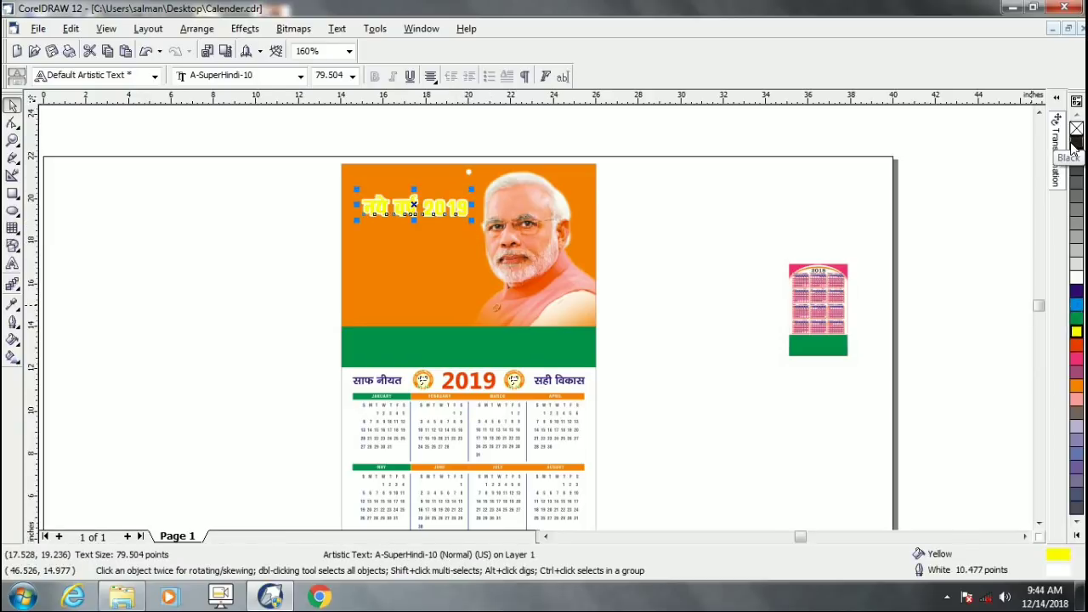
left_click(12, 322)
left_click(44, 331)
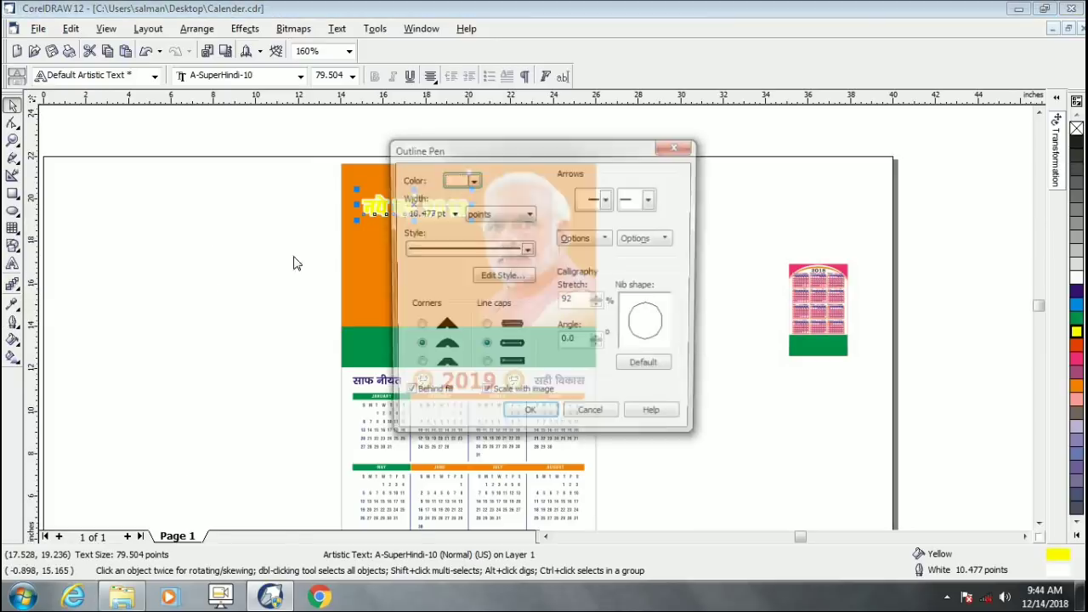
left_click(471, 180)
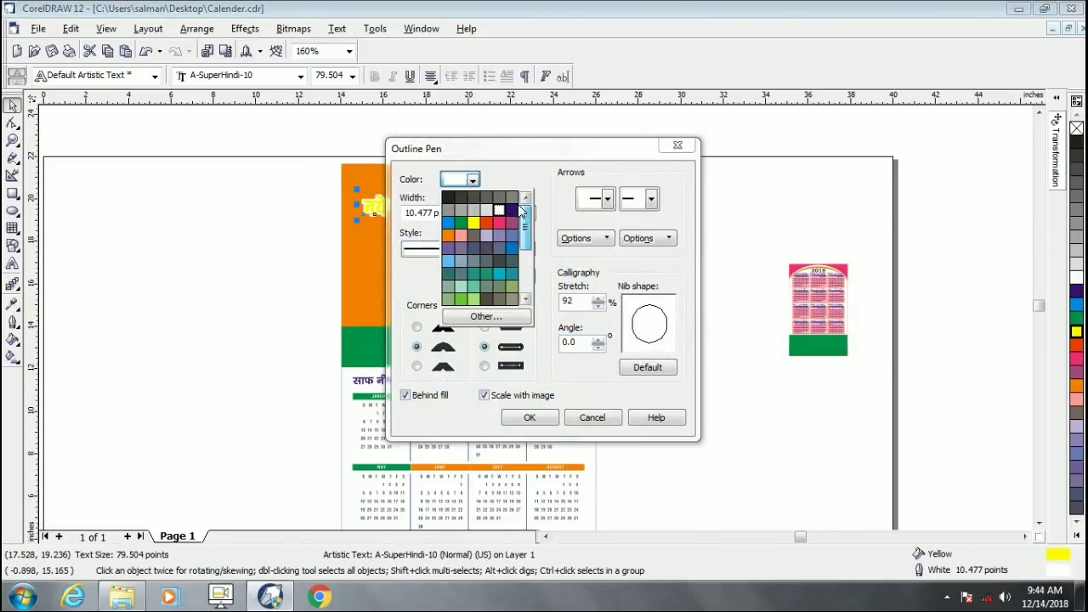
left_click(448, 198)
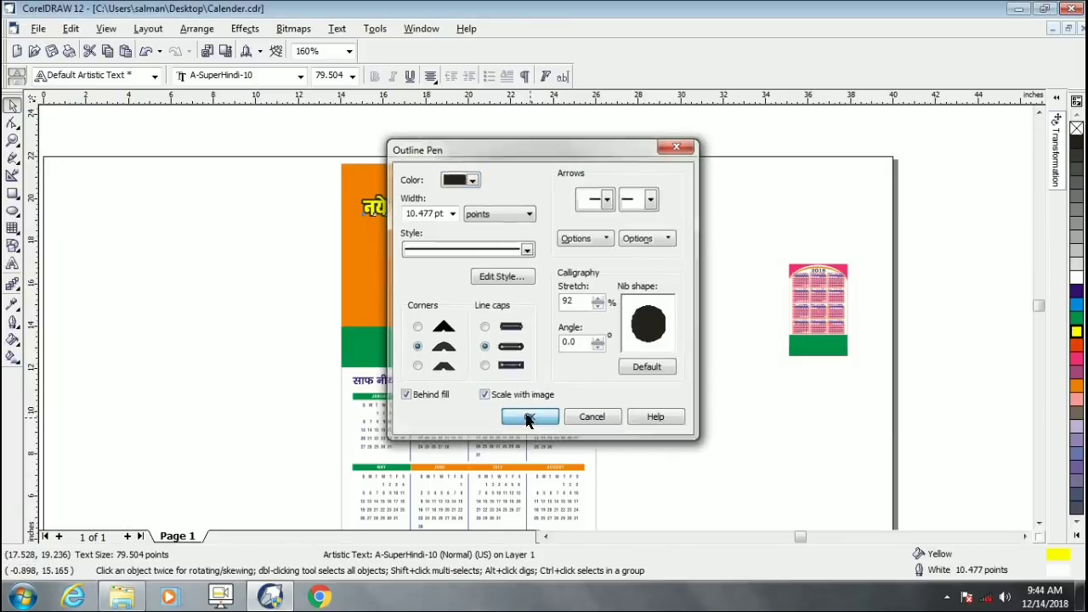
left_click(536, 414)
Step: Scale the "नये वर्ष 2019" heading up to about 87 pt and set its outline width to 7 points
scroll(453, 218, "up", 2)
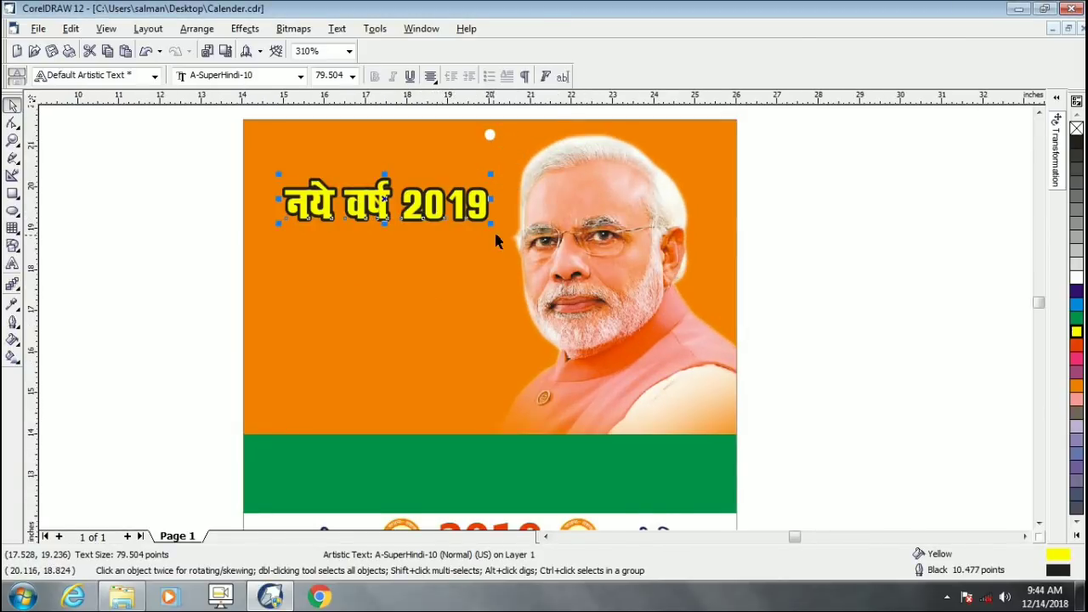
left_click_drag(490, 226, 499, 236)
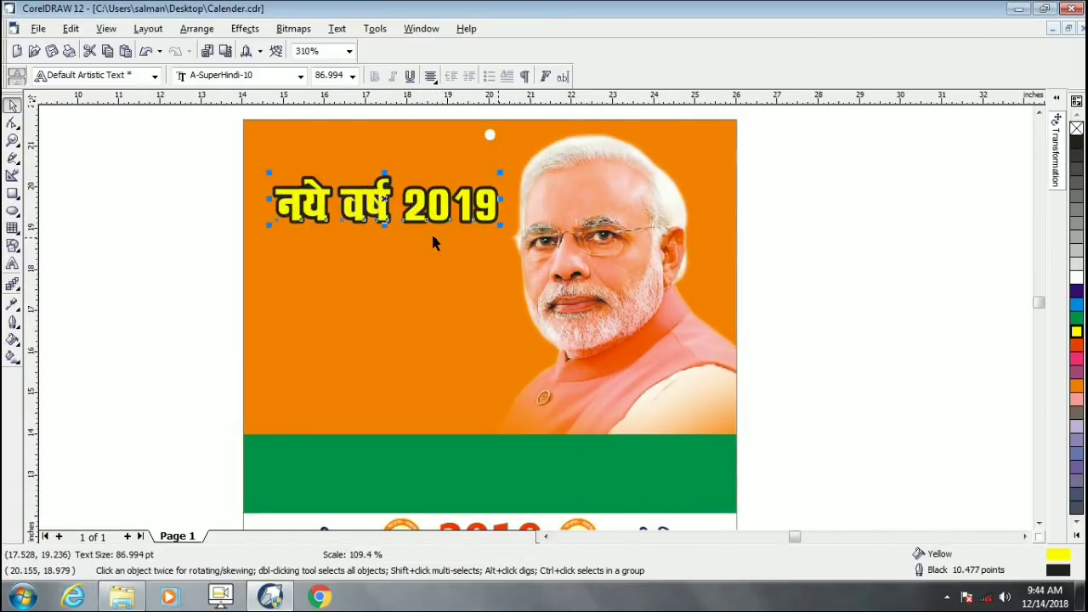
left_click(13, 323)
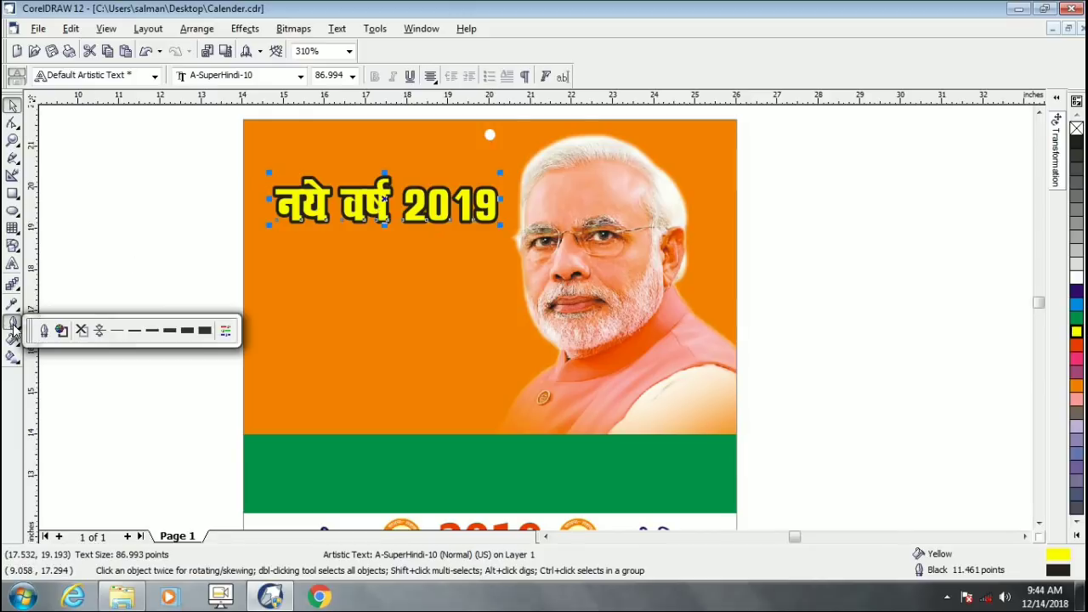
left_click(43, 333)
double_click(440, 215)
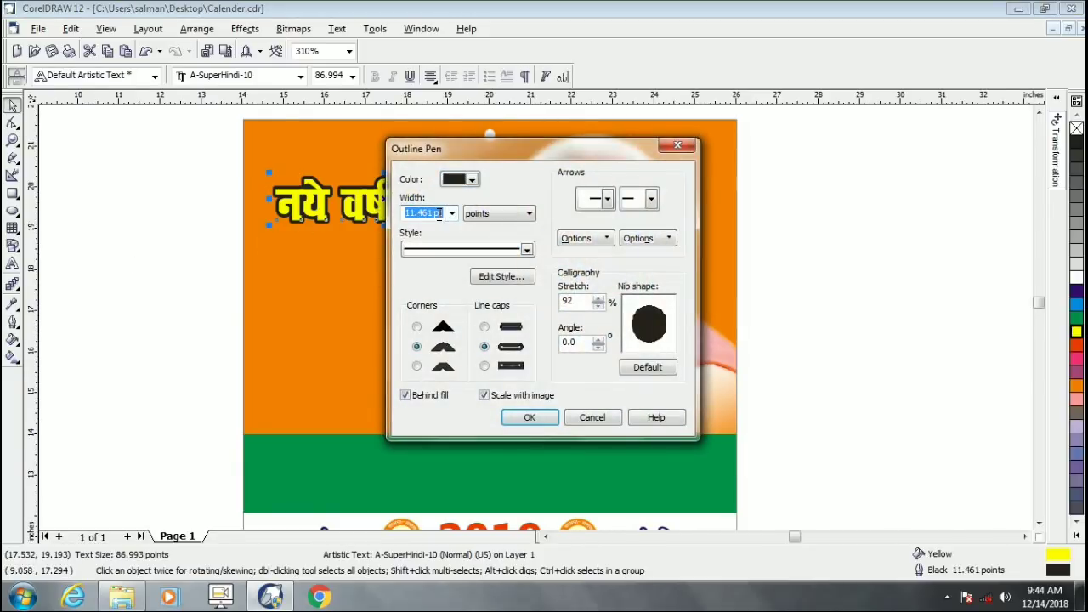
type("7")
key("Return")
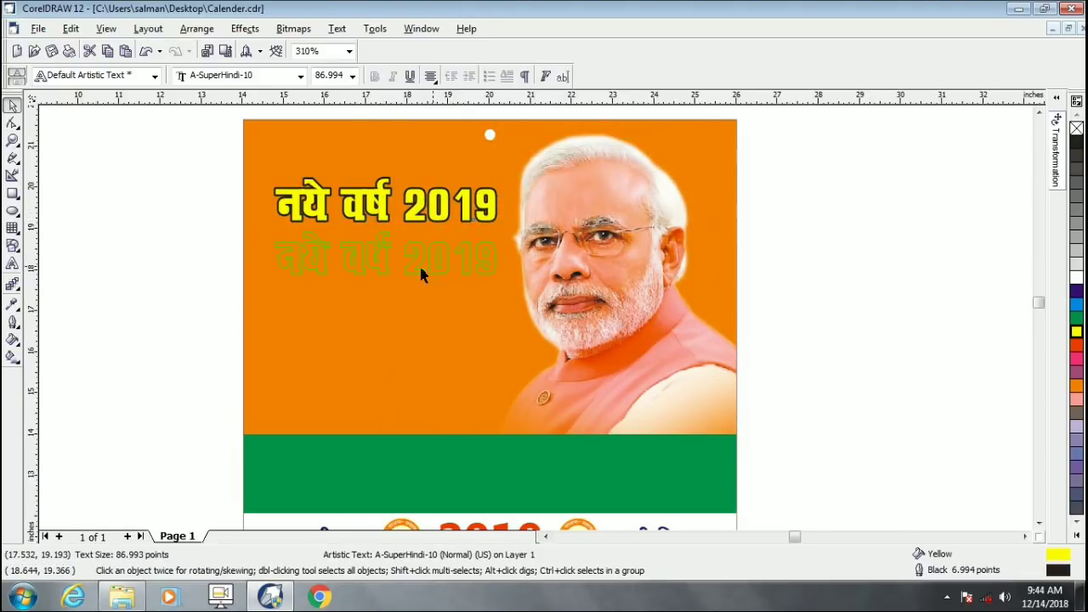
Step: Duplicate the heading directly below itself and replace the copy's text with "सभी देशवासियो"
left_click_drag(419, 272, 420, 273)
left_click(11, 268)
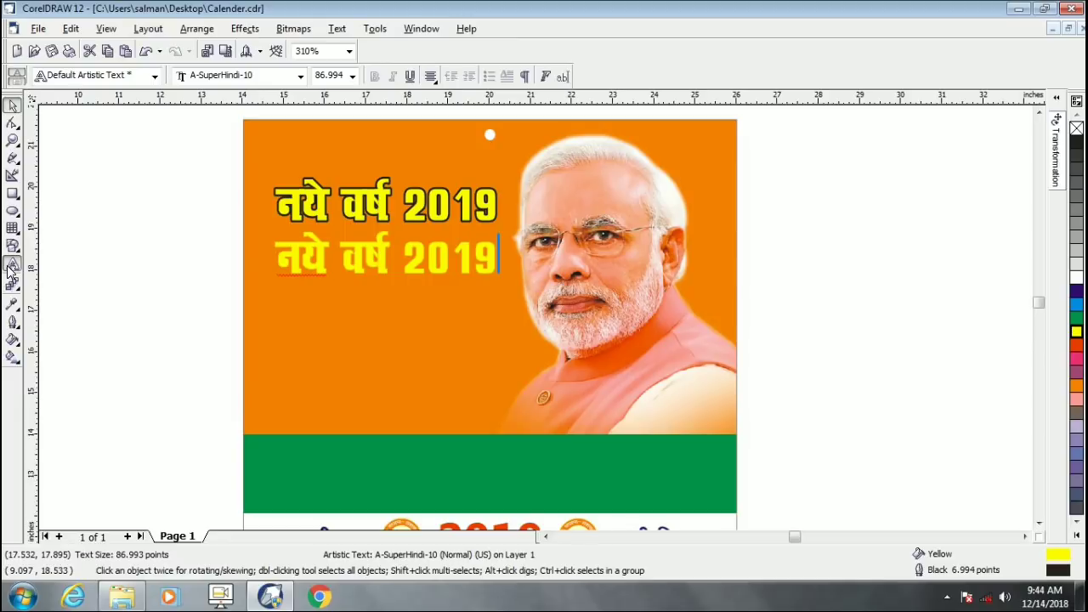
key("ctrl+a")
type("सभी")
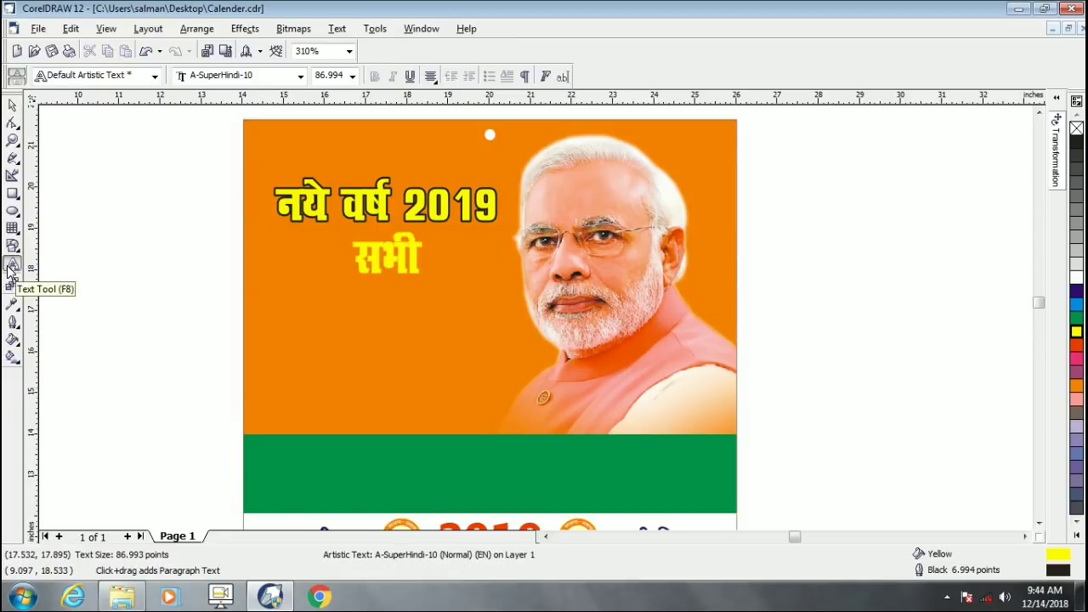
type(" दे")
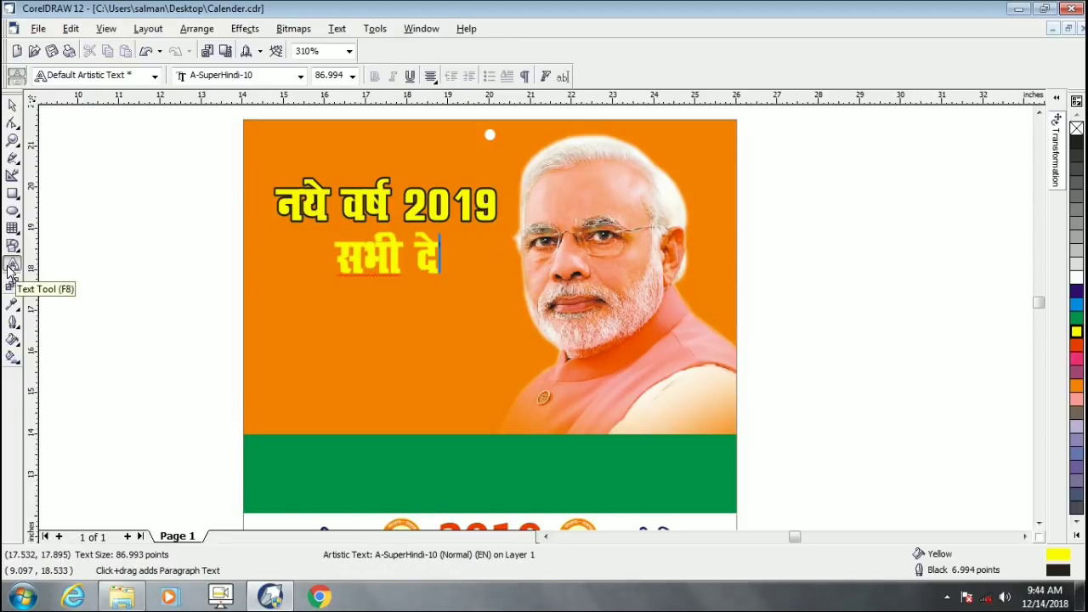
type("शवाि")
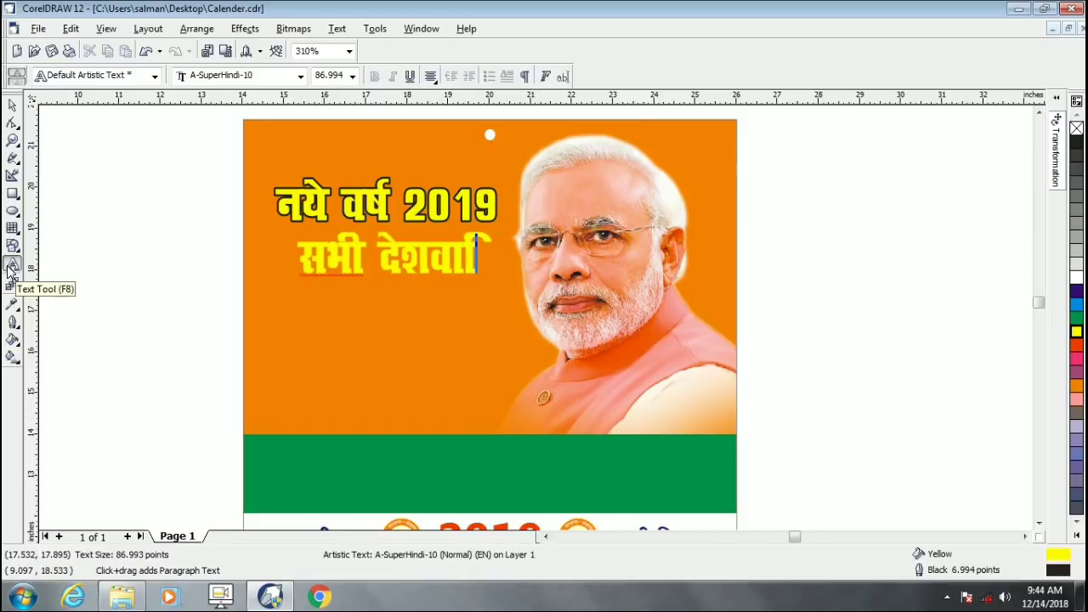
type("स")
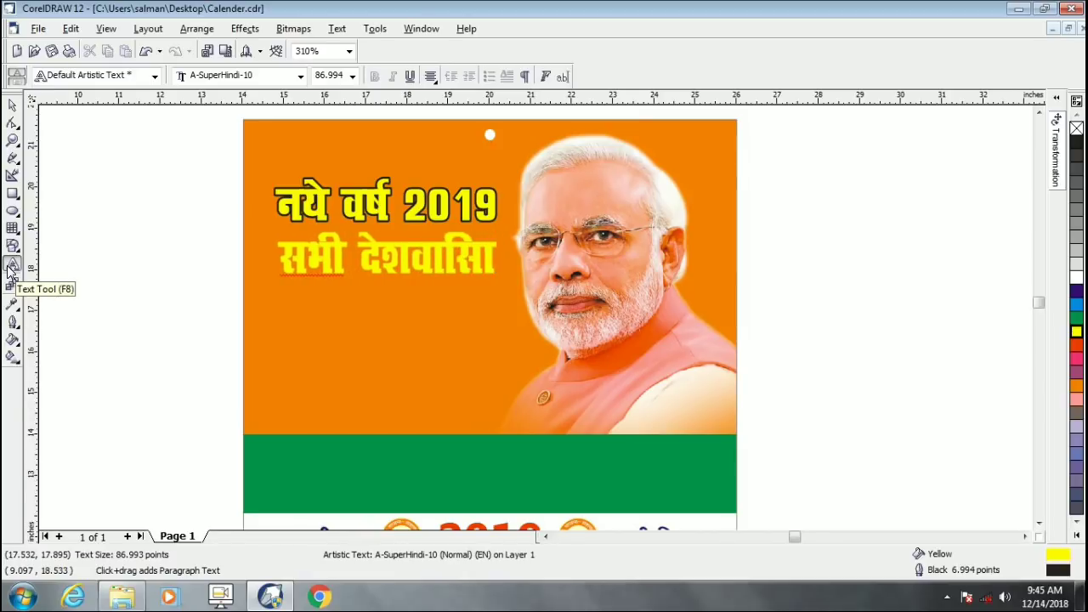
type("यो")
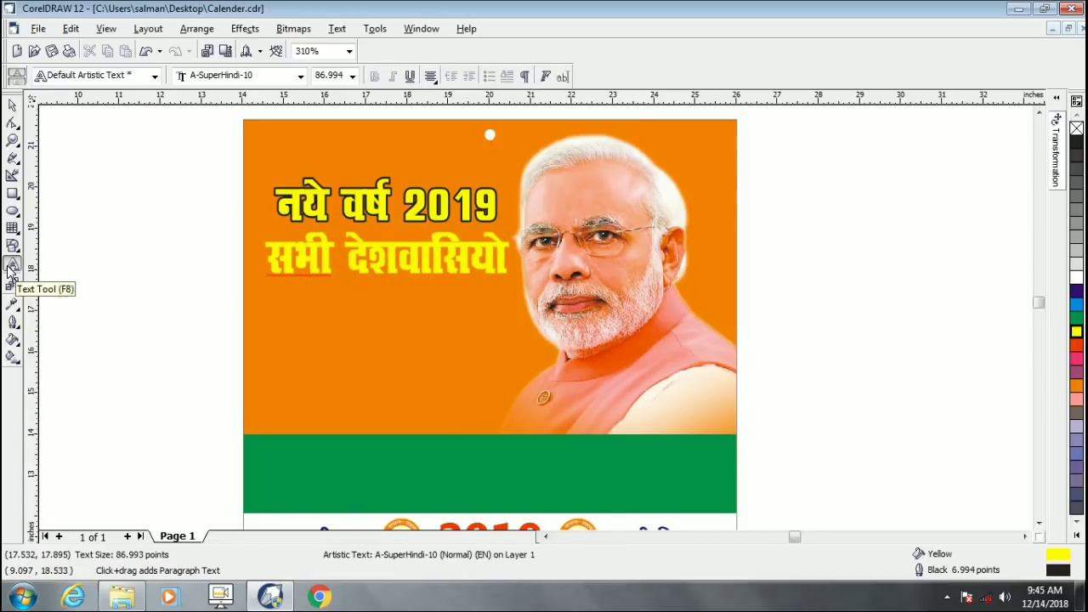
key("ctrl+space")
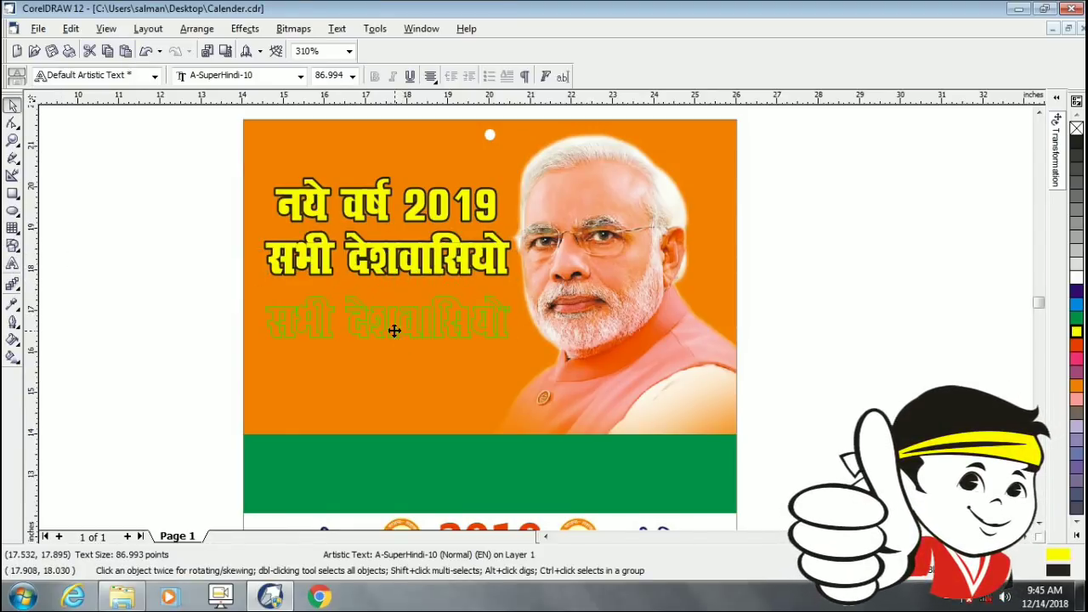
Step: Duplicate the "सभी देशवासियो" line below itself and change the original to "की सभी" with "देशवासियो" on a second line
double_click(394, 329)
key("ctrl+a")
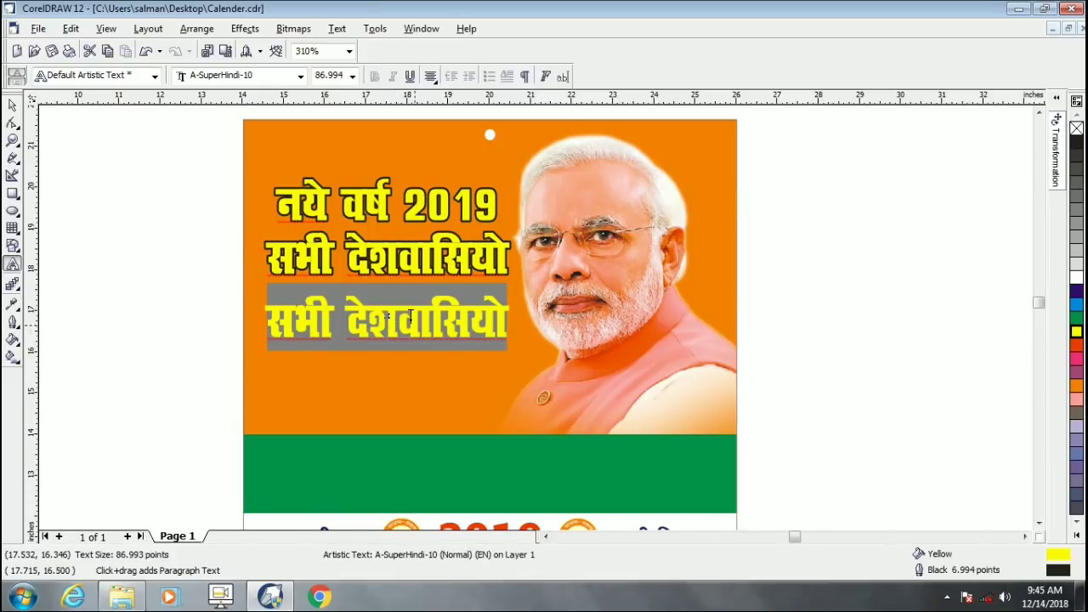
left_click(274, 252)
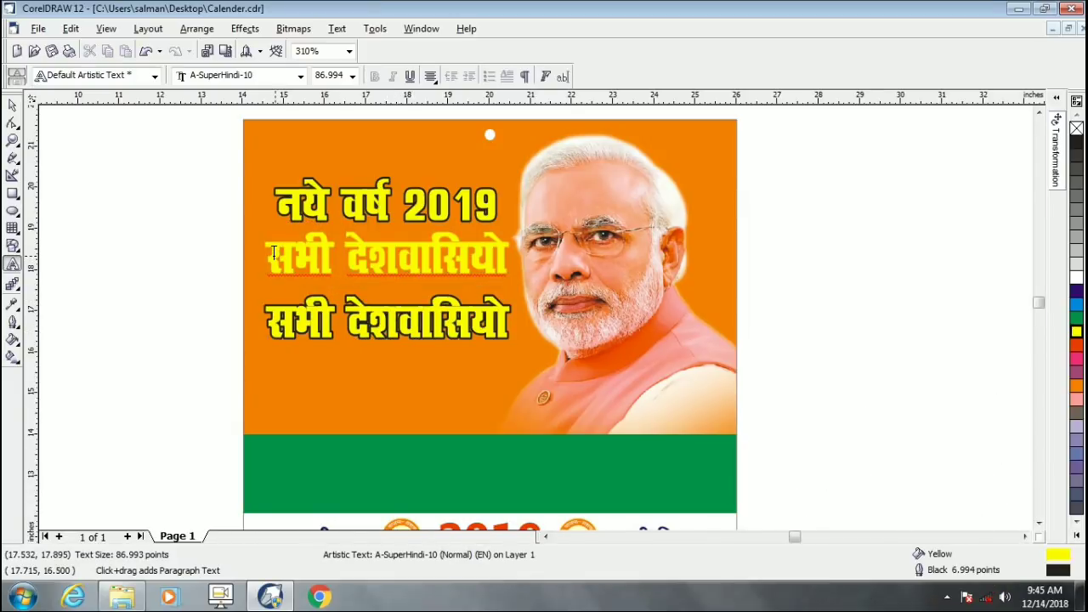
type("की")
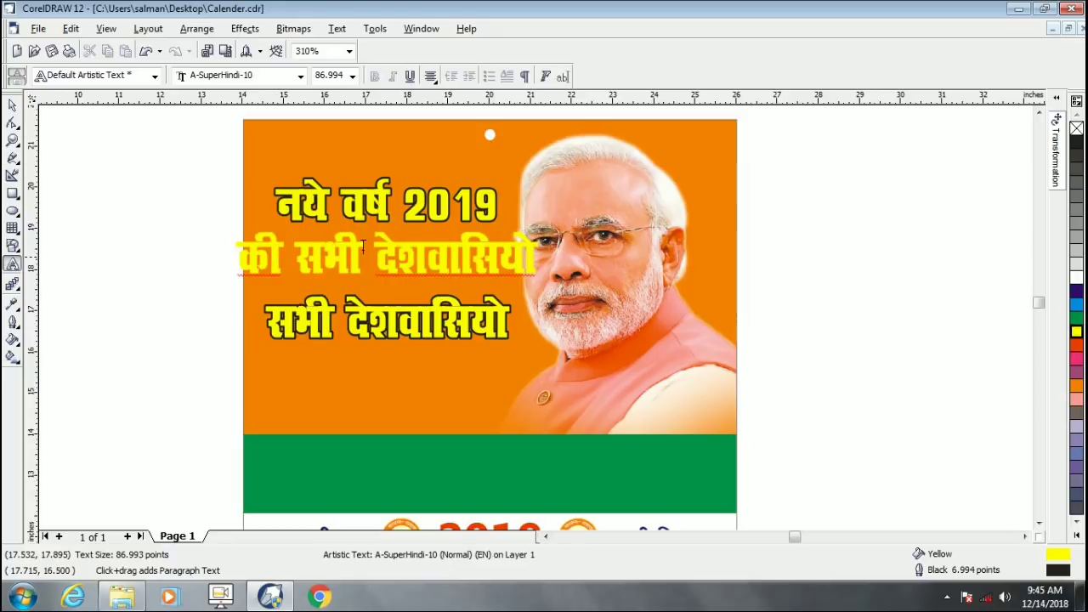
key("Return")
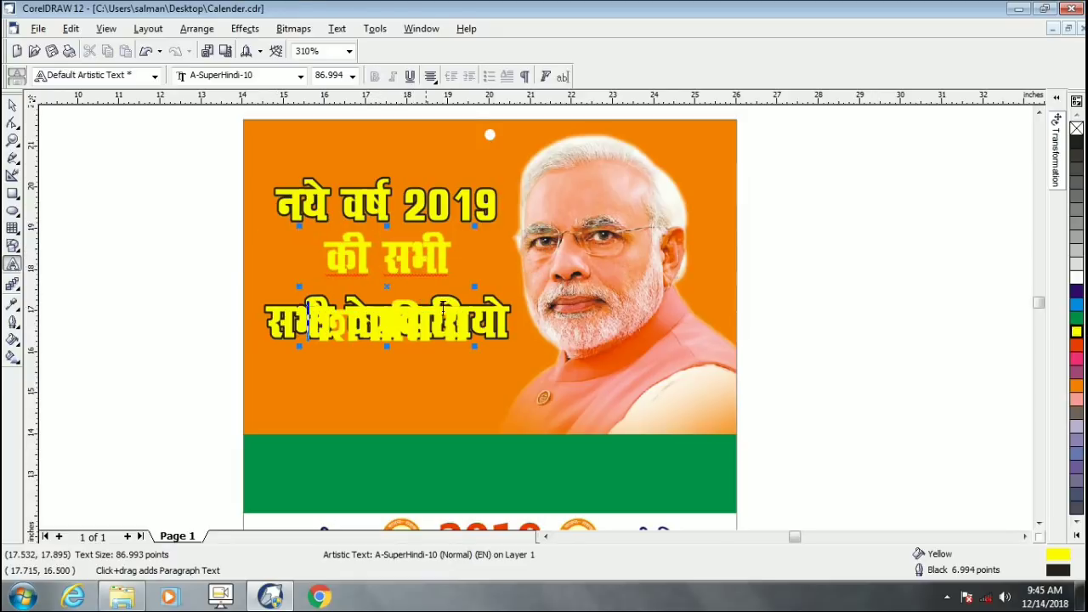
key("ctrl+space")
Step: Move the duplicated "सभी देशवासियो" line below the two-line text and add "को" after "देशवासियो" in that text
left_click(490, 327)
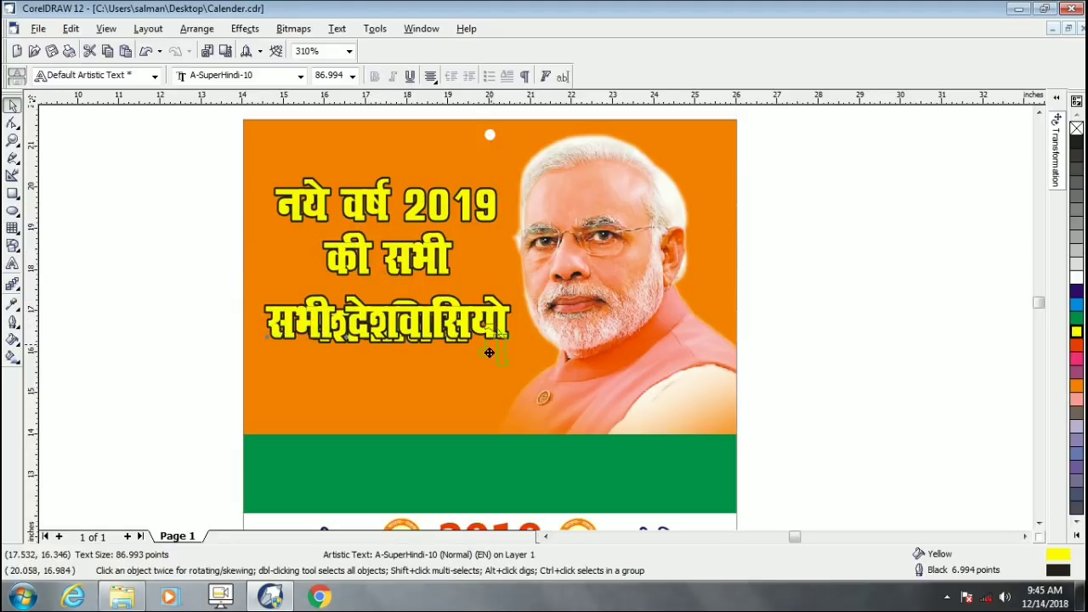
left_click_drag(488, 365, 488, 367)
key("ctrl+space")
left_click(431, 316)
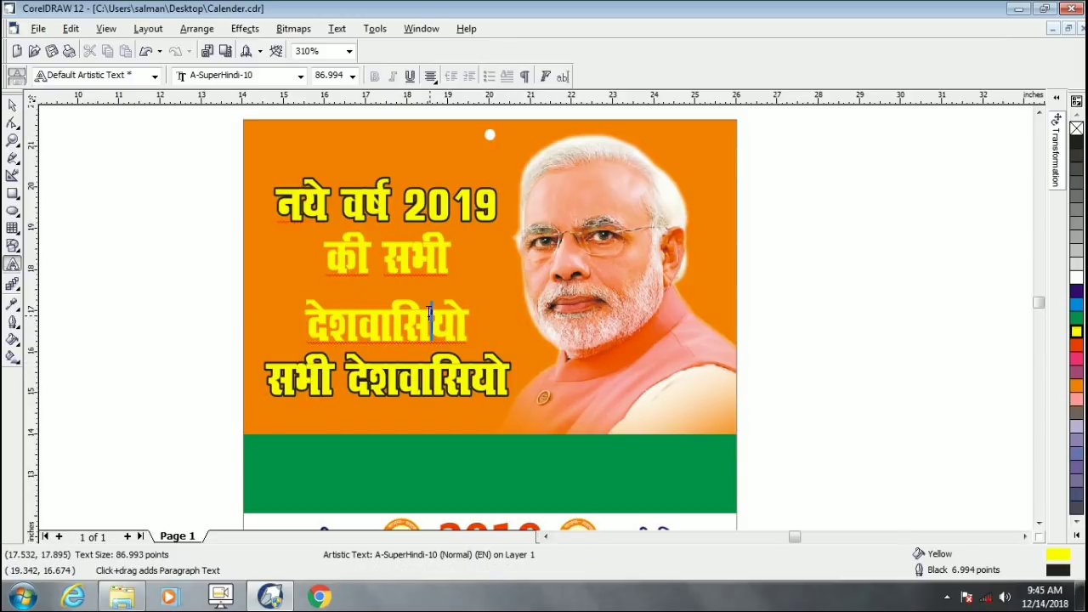
type("a dks")
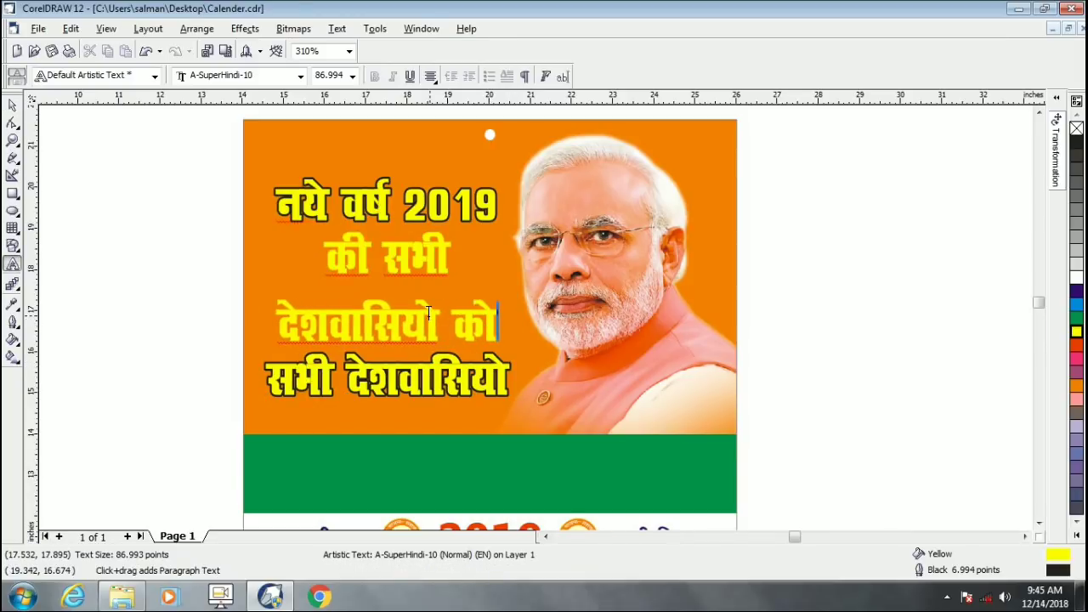
Step: Replace the lowest greeting line with "हार्दिक शुभकानायें"
triple_click(428, 387)
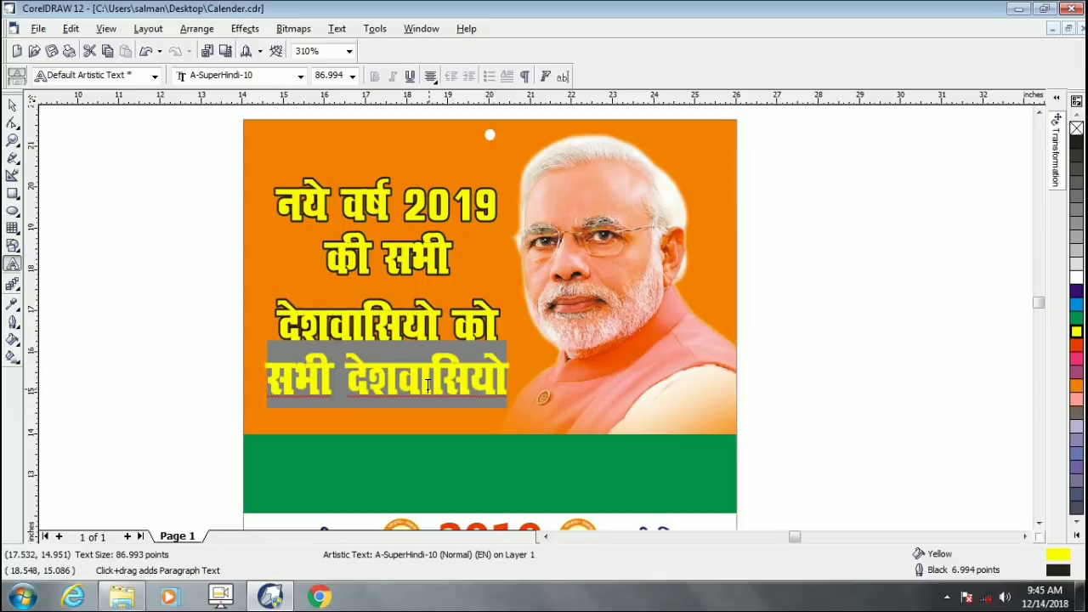
type("gkfnZd 'kq")
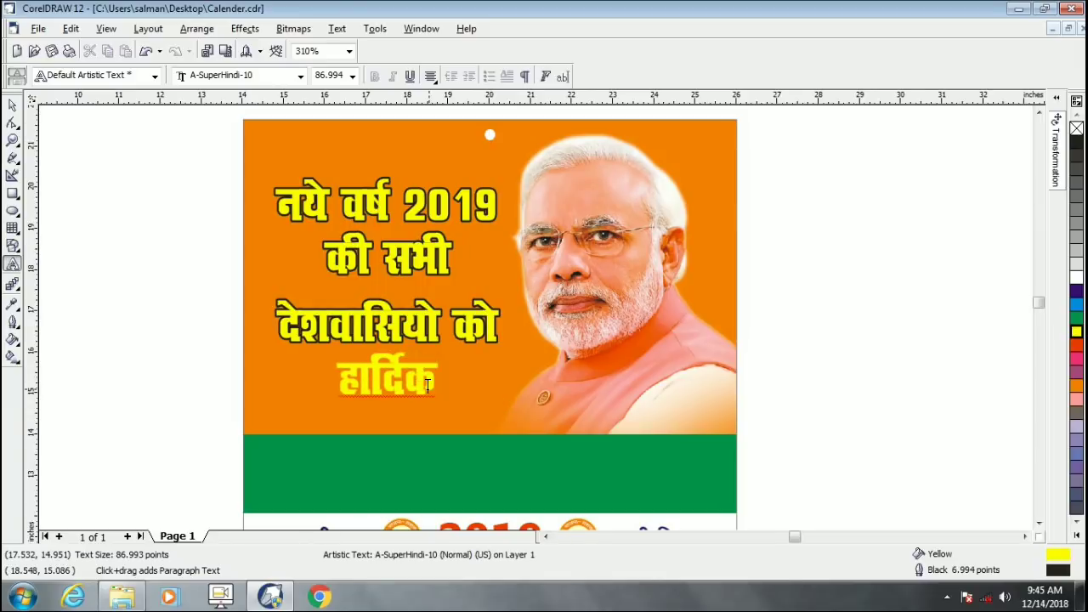
type("Hkdkuk;sa")
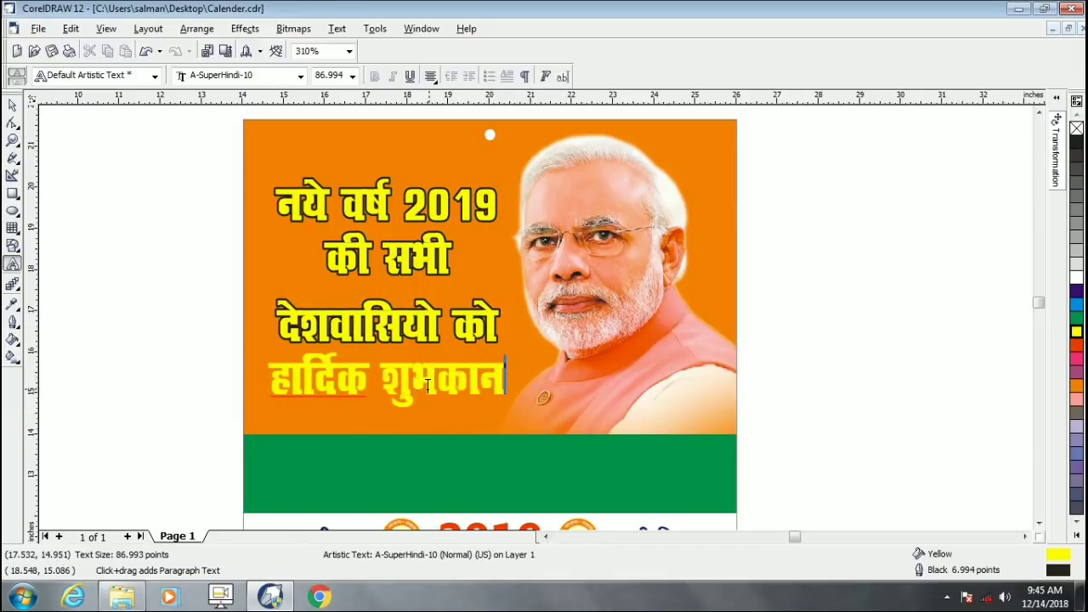
key("ctrl+space")
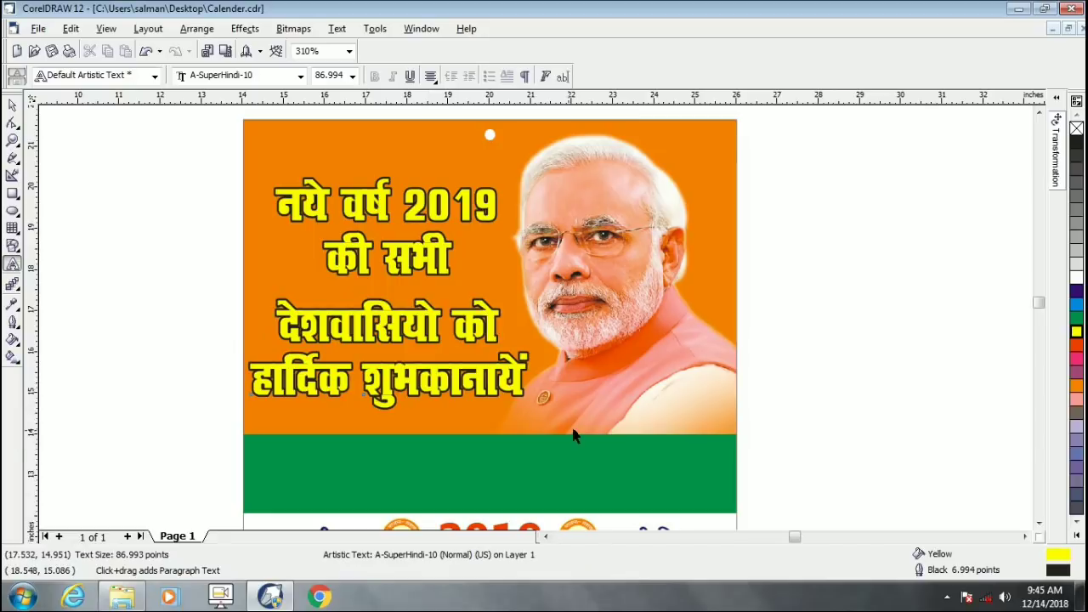
Step: Enlarge the "हार्दिक शुभकानायें" line to about 100 points, lower it towards the green band, and shift the two-line text above slightly down and left
left_click_drag(531, 412, 572, 423)
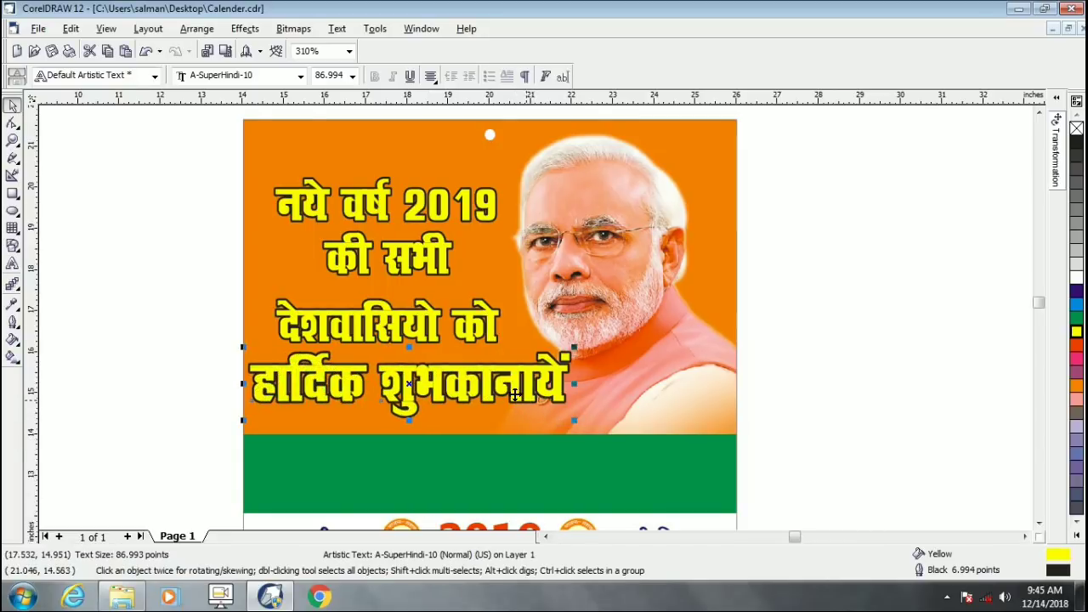
left_click_drag(502, 391, 514, 396)
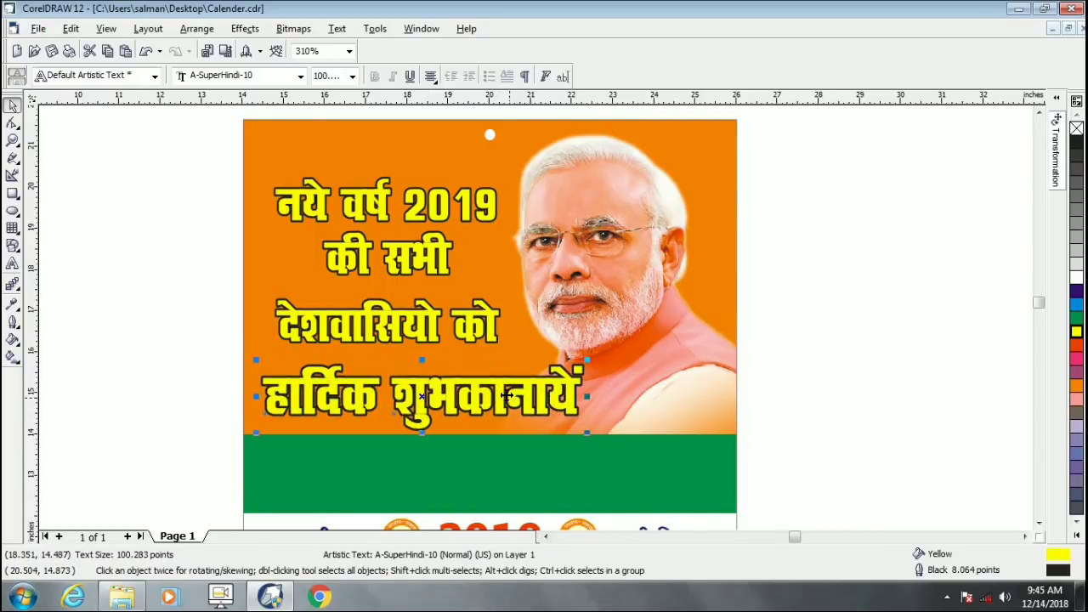
left_click(432, 328)
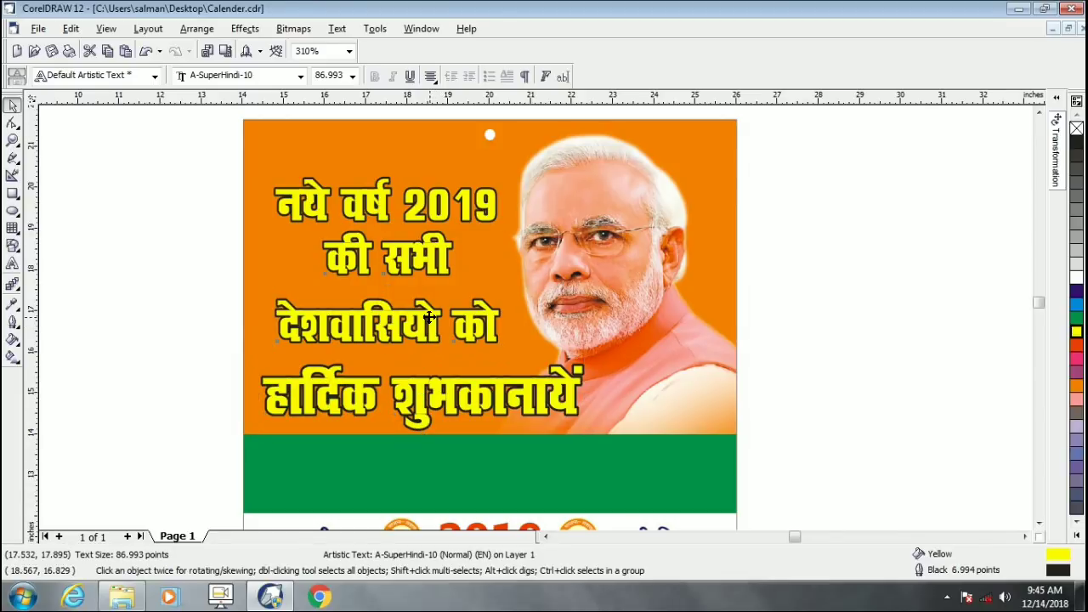
left_click(399, 263, "shift")
left_click_drag(399, 263, 390, 274)
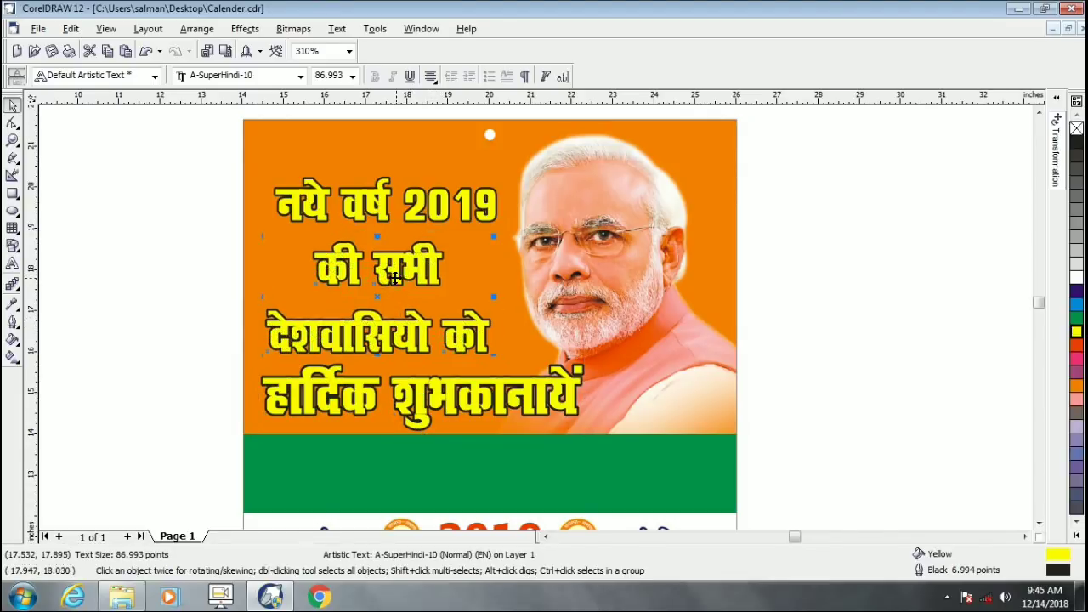
Step: Tighten the line spacing between "की सभी" and "देशवासियो को" and fill that two-line text with white
left_click(13, 123)
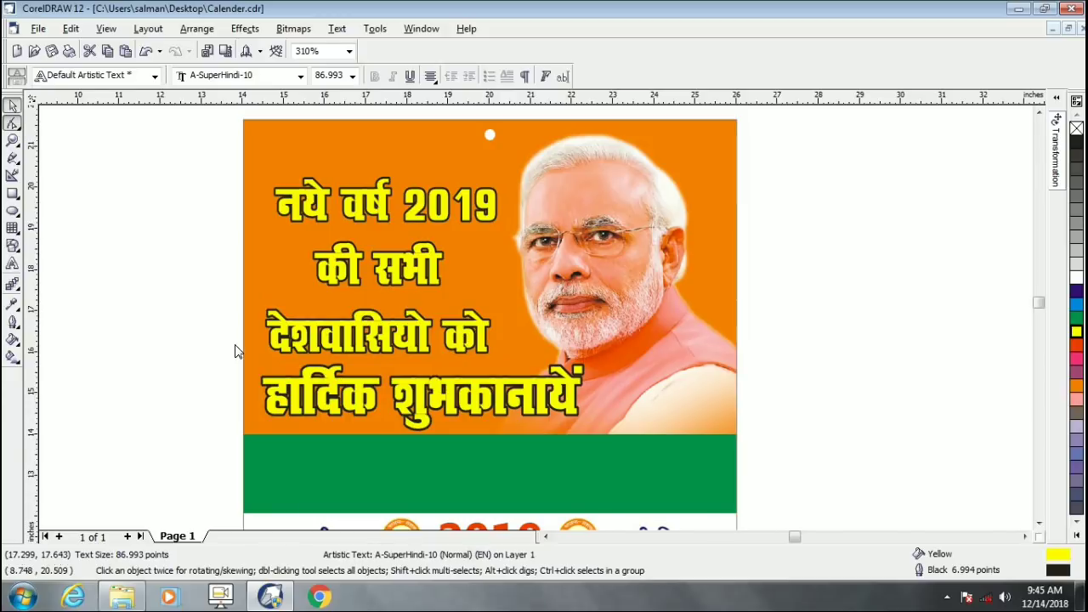
left_click_drag(259, 357, 263, 345)
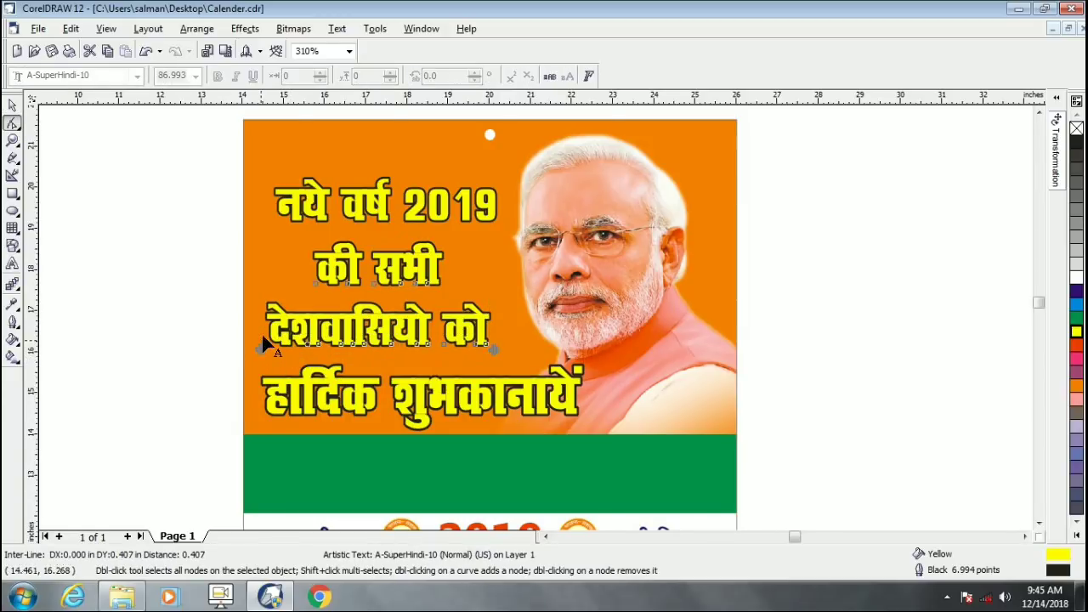
left_click(1076, 279)
Step: Narrow the "हार्दिक शुभकानायें" line slightly so it ends further from the portrait's shoulder
left_click(501, 389)
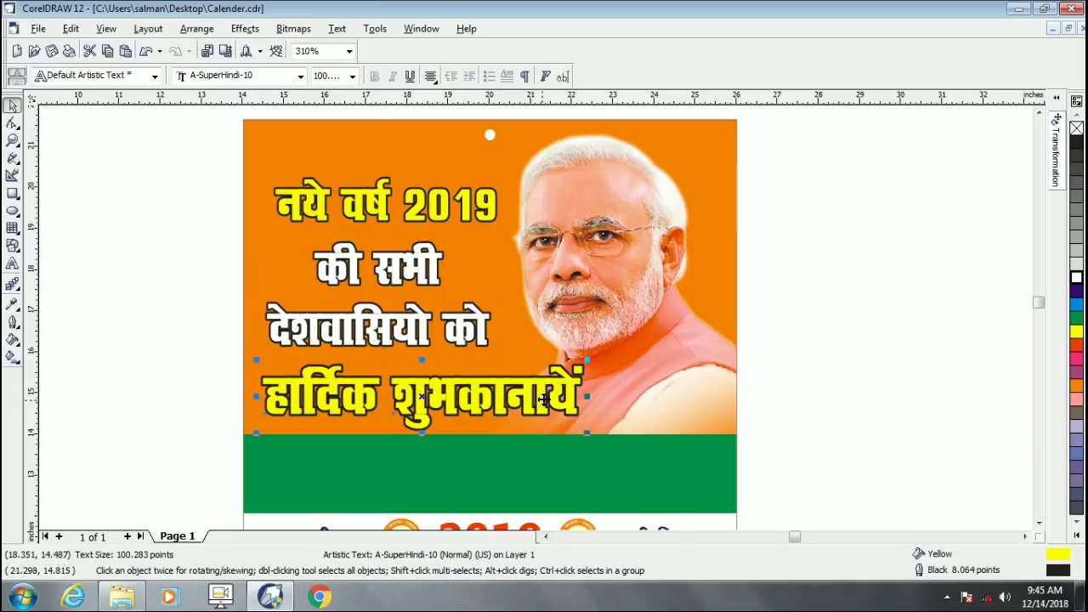
left_click_drag(584, 396, 570, 396)
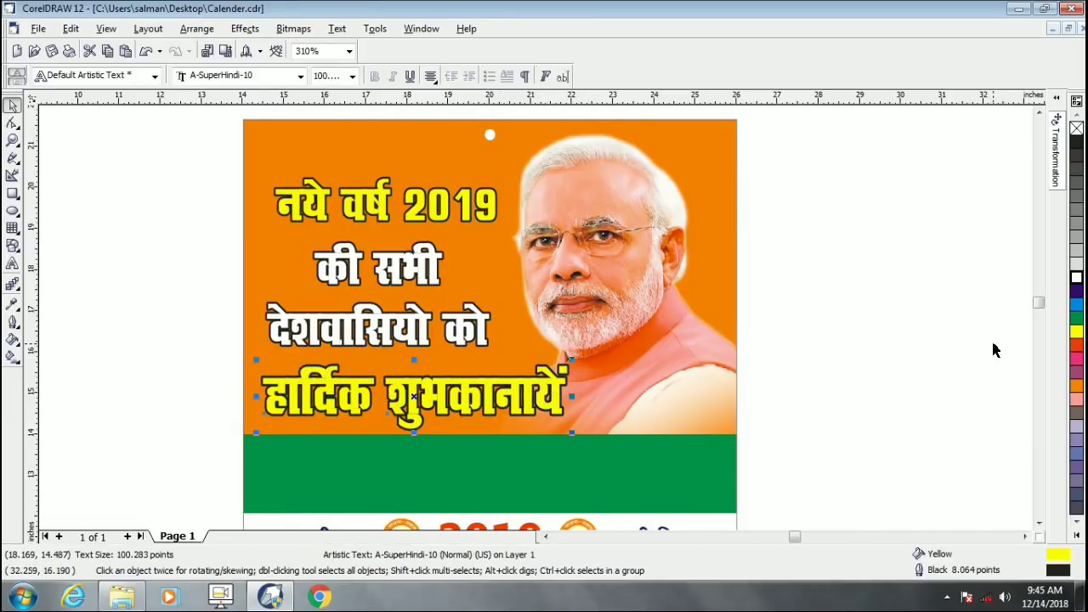
left_click(966, 364)
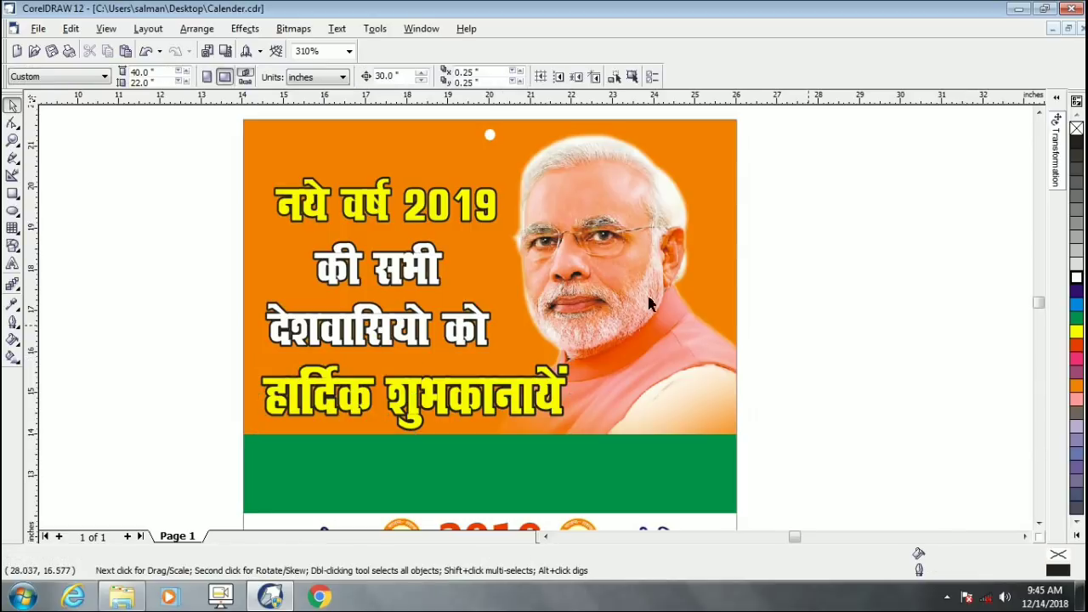
Step: Duplicate the "नये वर्ष 2019" heading onto the green band and replace the copy's text with "नरेन्द्र मोदी"
left_click_drag(448, 216, 544, 478)
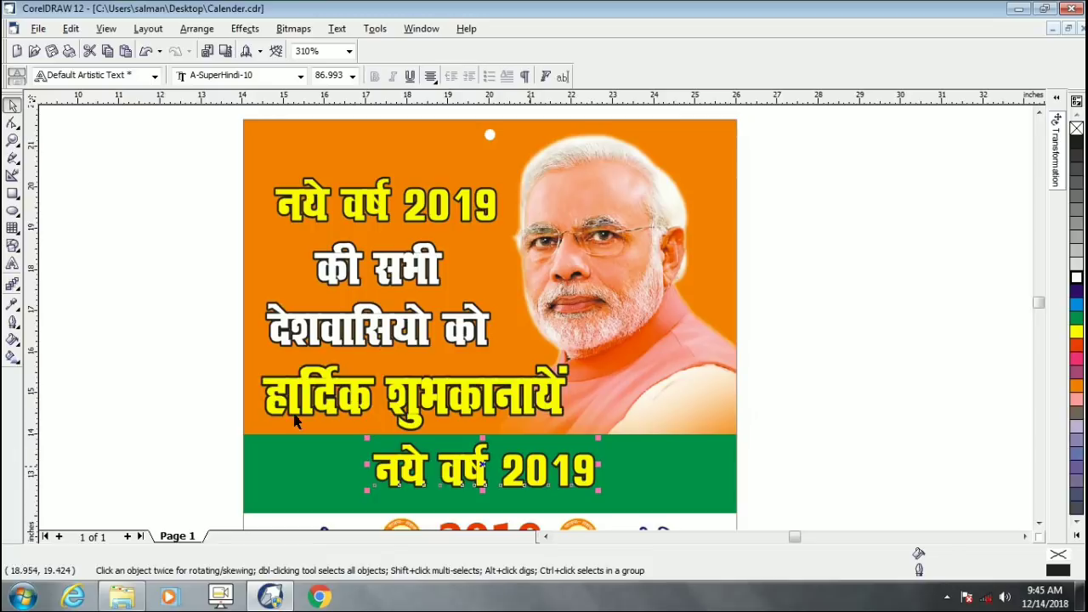
left_click(12, 266)
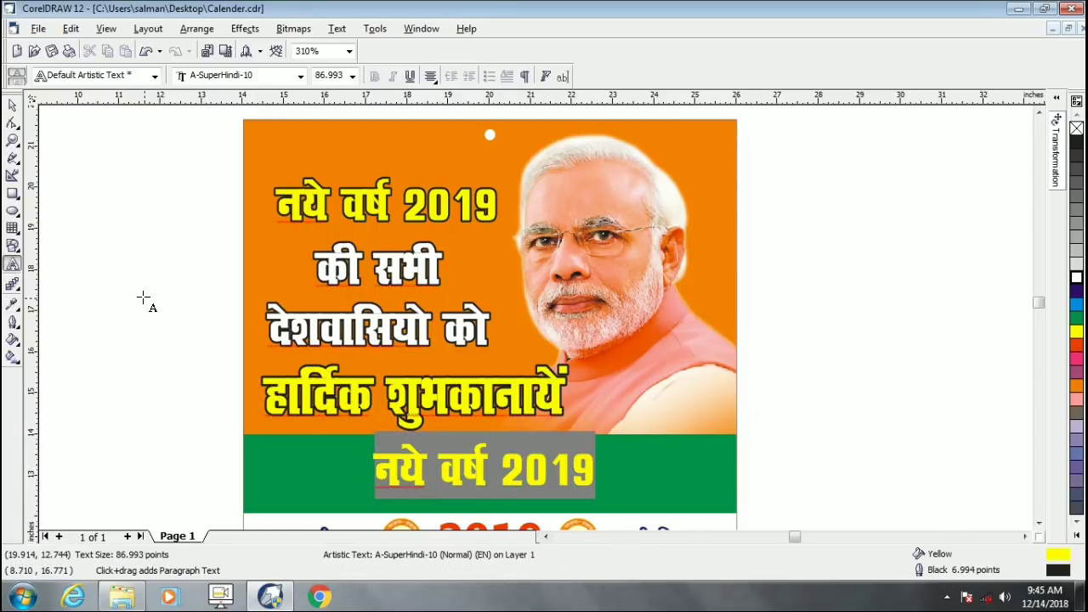
type("नर")
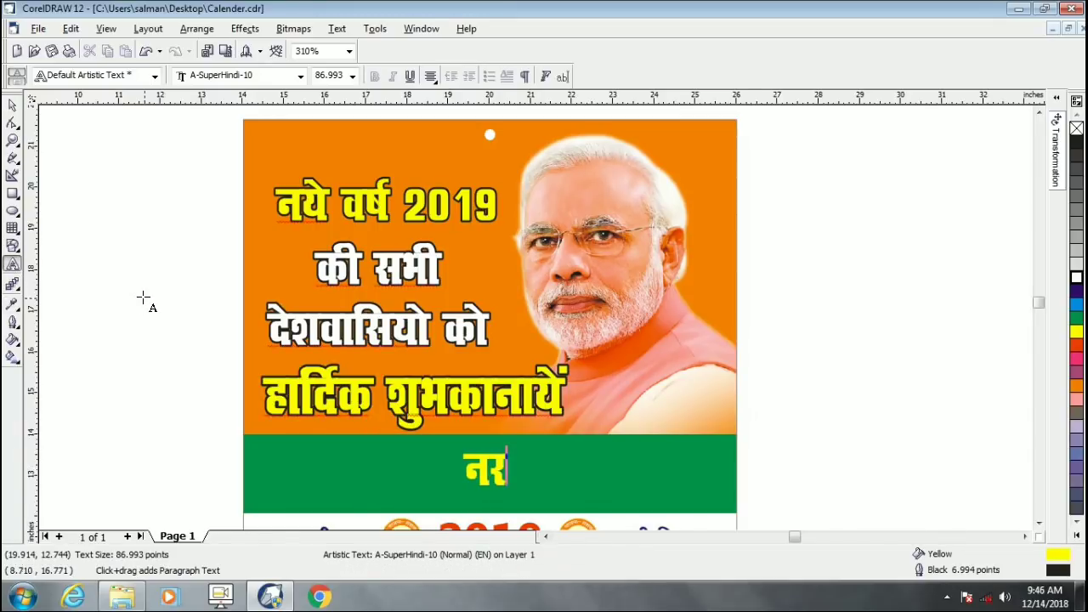
type("ेन्द्र")
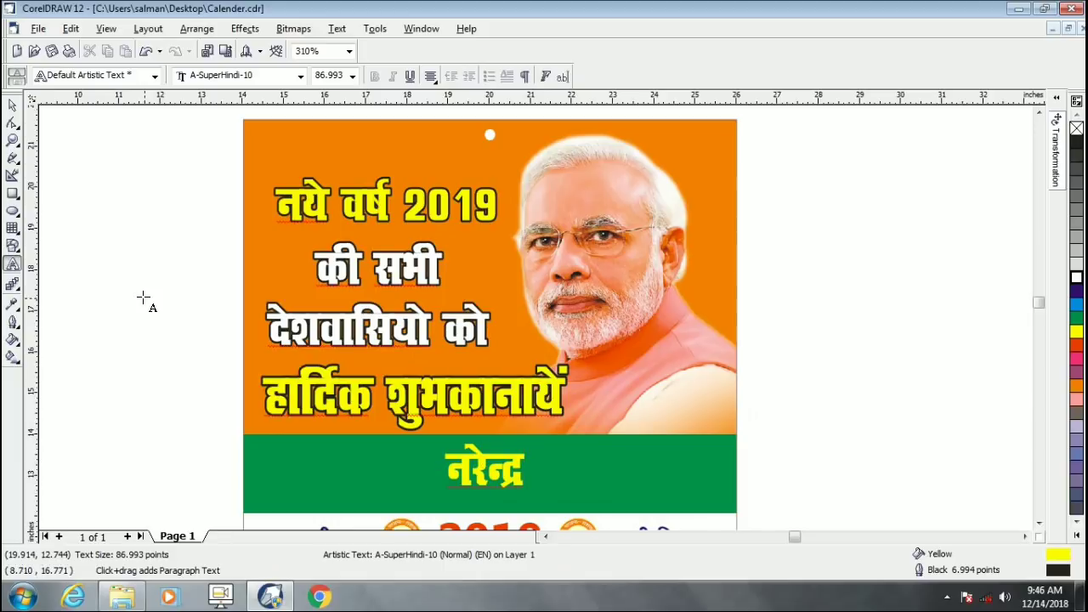
type(" माेदी")
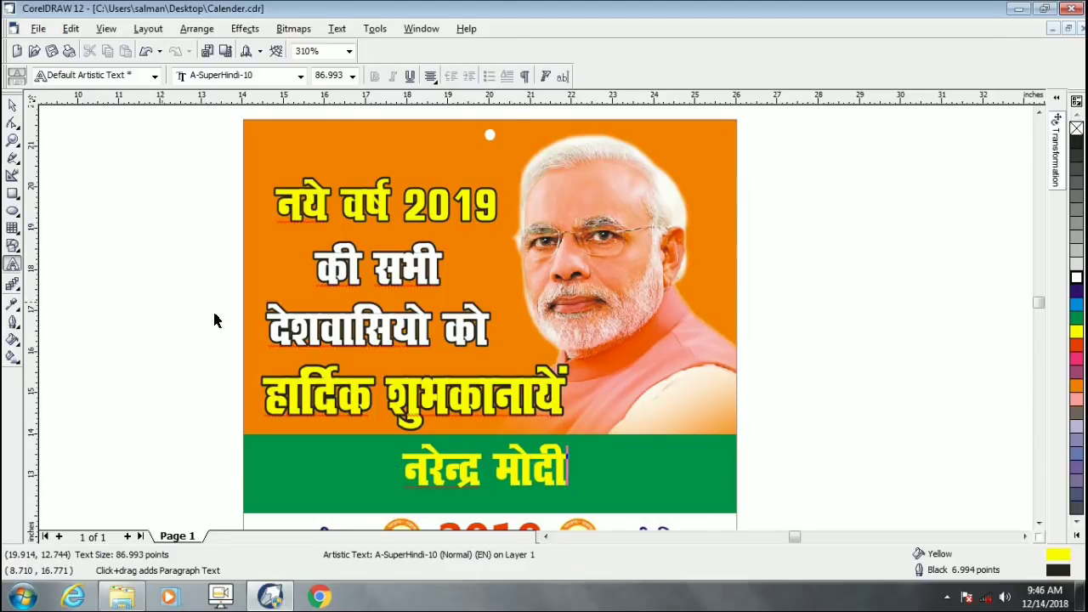
key("ctrl+space")
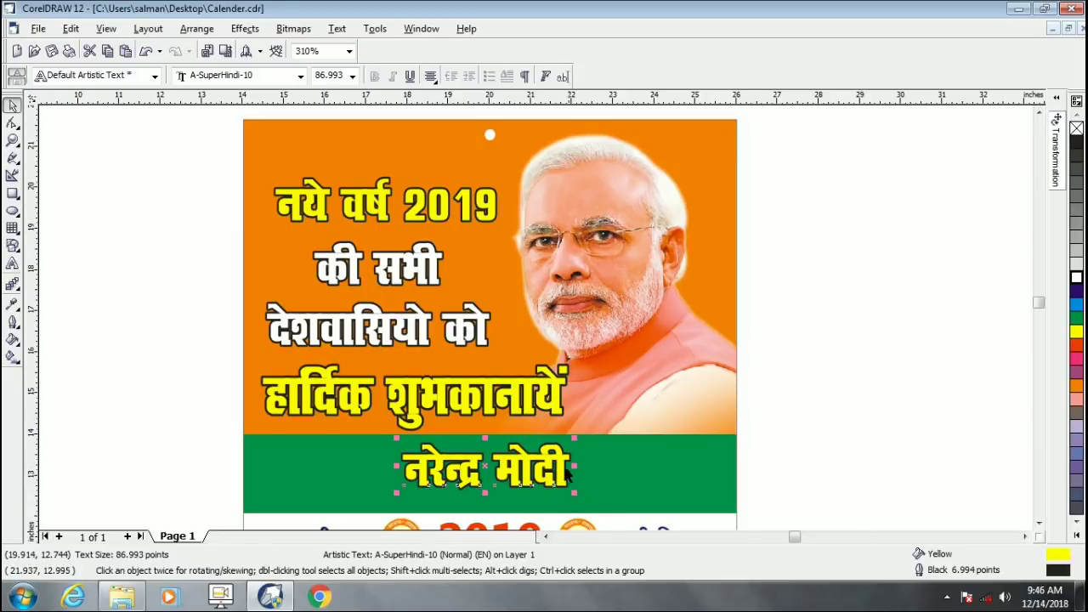
Step: Try the BHARTIYA HINDI_001 font on the "नरेन्द्र मोदी" text
left_click(299, 76)
type("BHARTIYA HINDI_001")
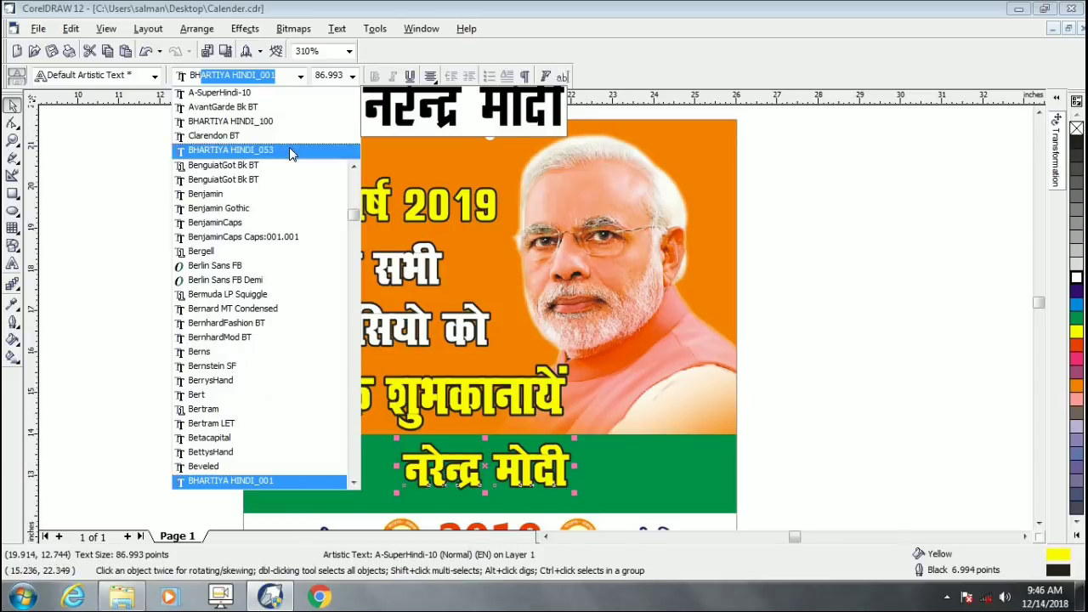
key("Return")
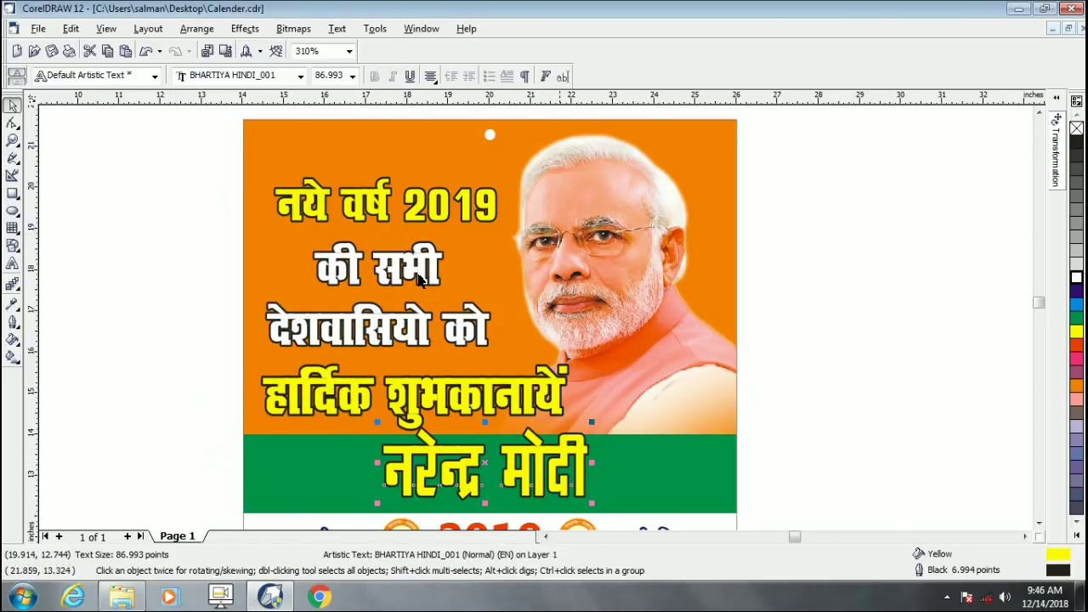
Step: Set the font of the "नरेन्द्र मोदी" text to BHARTIYA HINDI_053
left_click(300, 76)
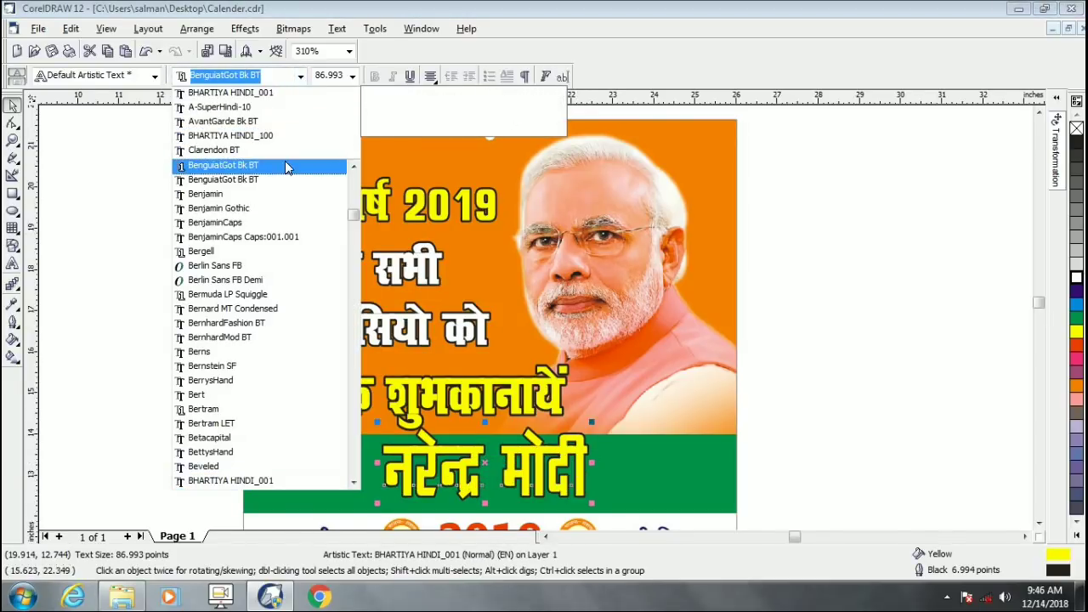
type("BHARTIYA HINDI_001")
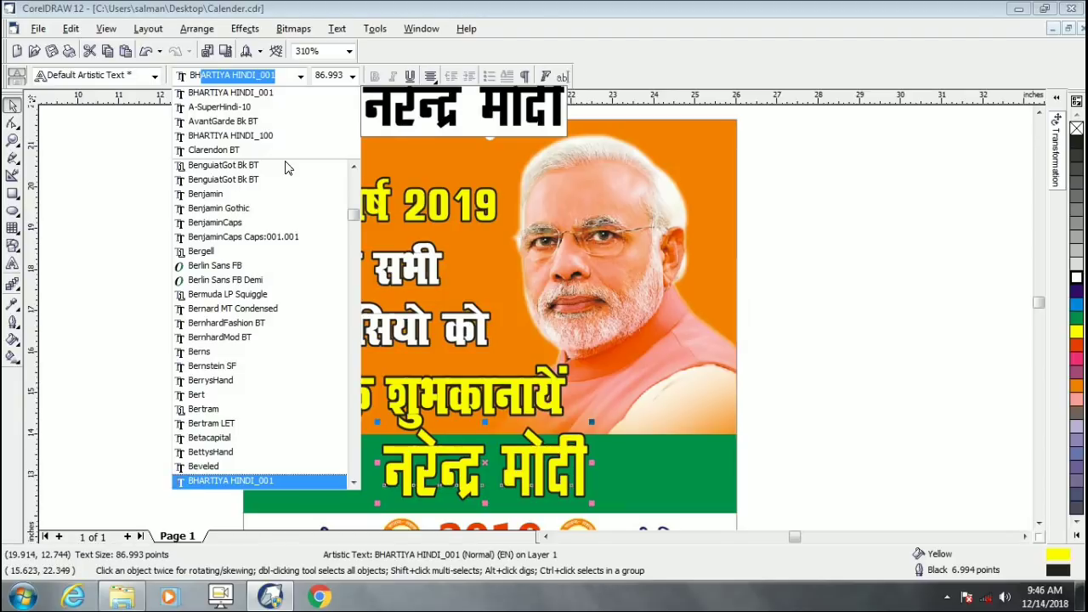
key("Down")
key("Down")
key("Down")
key("Down")
key("Down")
key("Down")
key("Down")
key("Down")
key("Down")
key("Down")
key("Down")
key("Down")
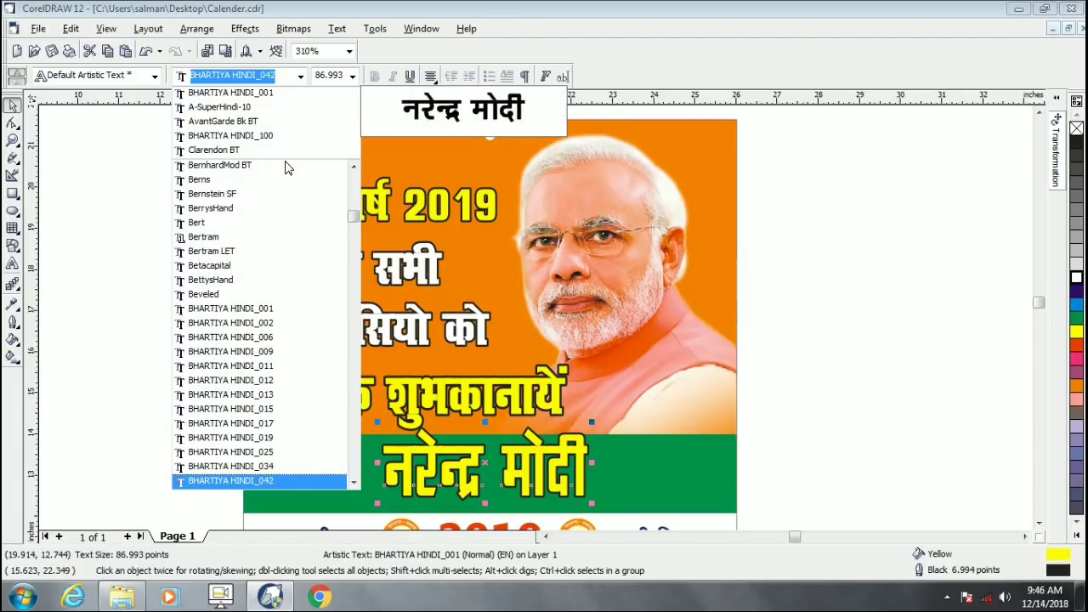
key("Down")
key("Down")
key("Down")
key("Down")
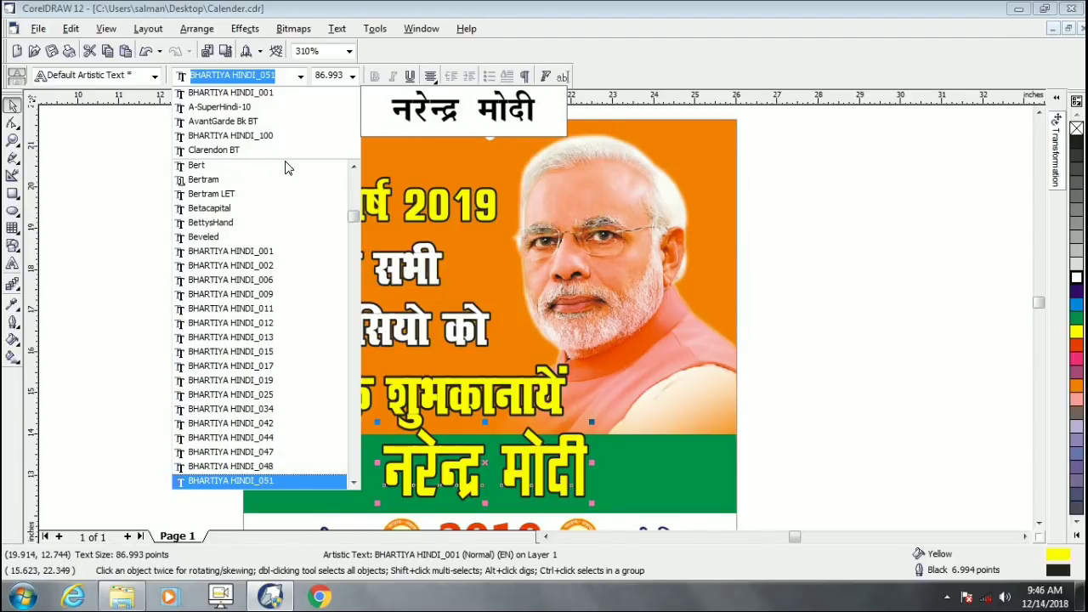
key("Down")
key("Return")
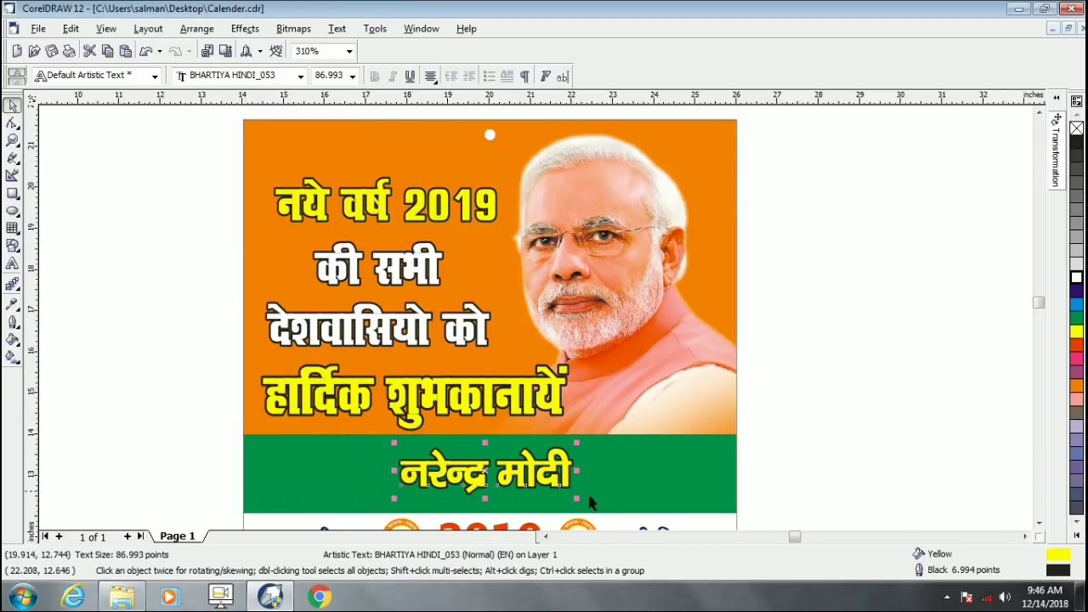
Step: Enlarge "नरेन्द्र मोदी" to about 133 points and fit it into the left part of the green band
left_click_drag(576, 502, 464, 448)
scroll(597, 508, "down", 1)
left_click_drag(568, 446, 524, 441)
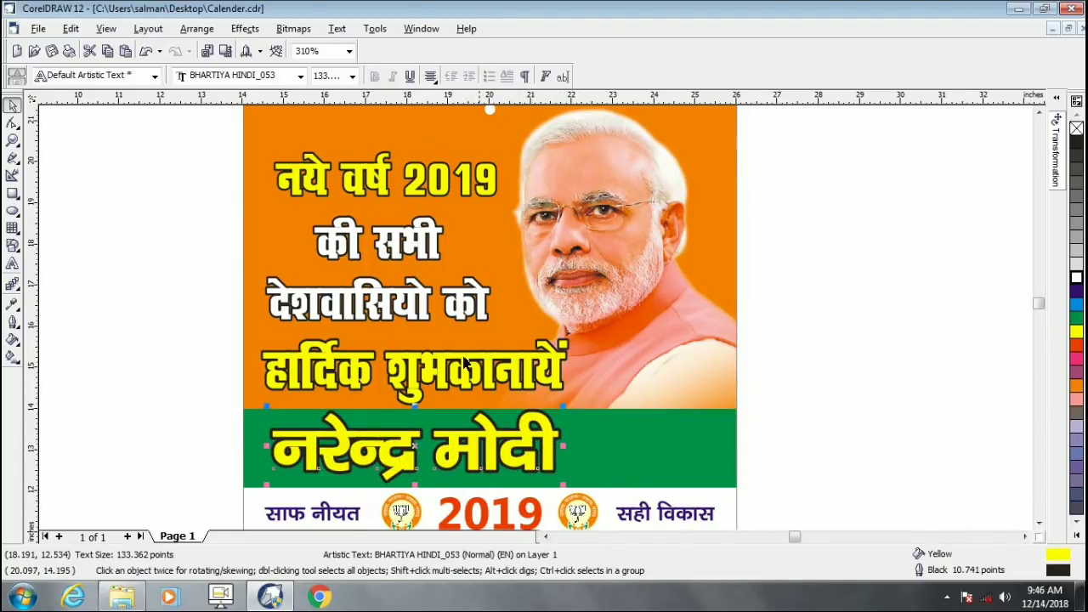
Step: Duplicate the "हार्दिक शुभकानायें" line onto the right end of the green band and replace the copy's text with "प्रधानमंत्री"
left_click_drag(462, 371, 750, 441)
right_click(749, 441)
left_click(9, 268)
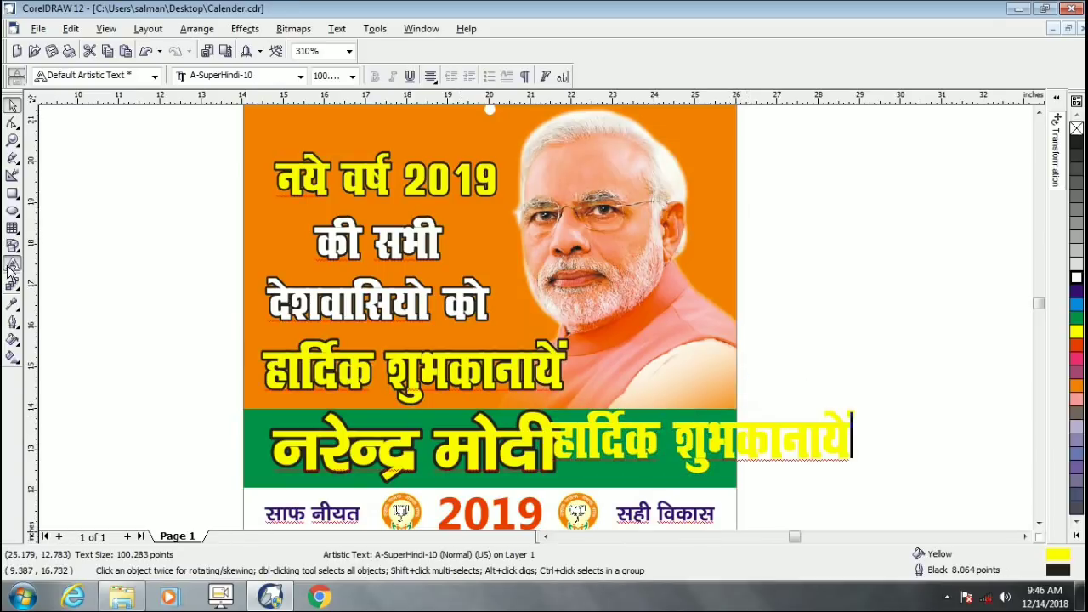
key("ctrl+a")
type("प्रधान")
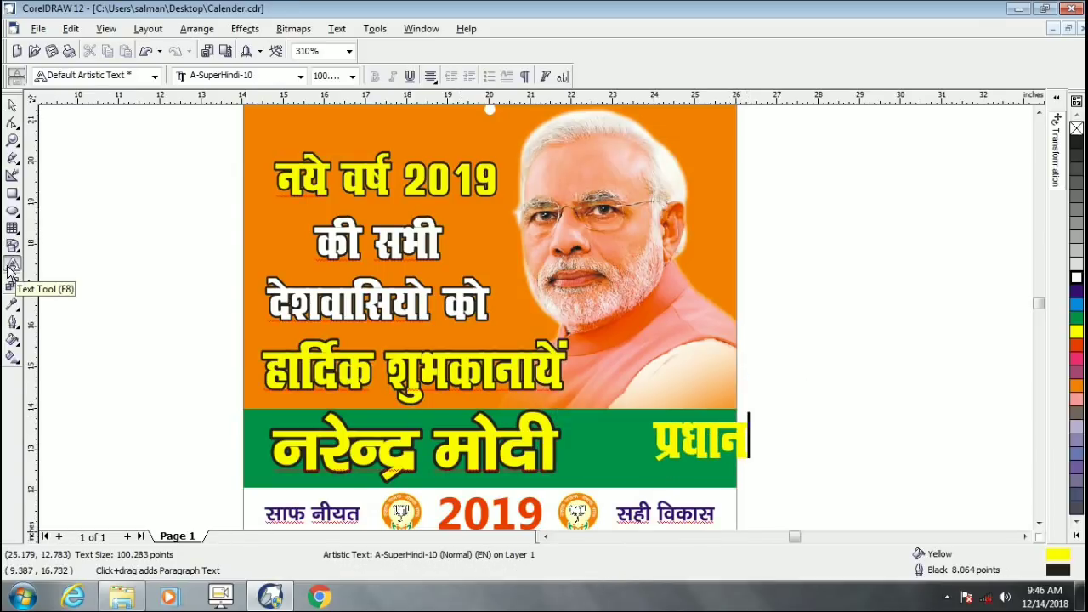
type("मंत्री")
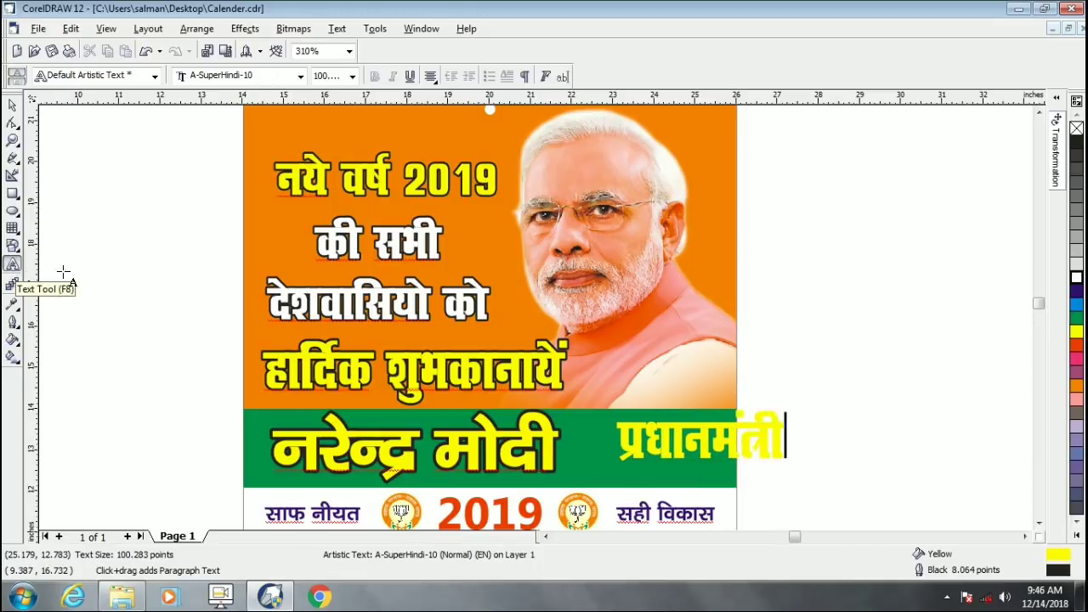
Step: Shrink "प्रधानमंत्री" to about 84 points, place it right beside the name on the green band, and fill it with white
key("ctrl+space")
left_click_drag(719, 426, 685, 440)
left_click_drag(748, 478, 676, 438)
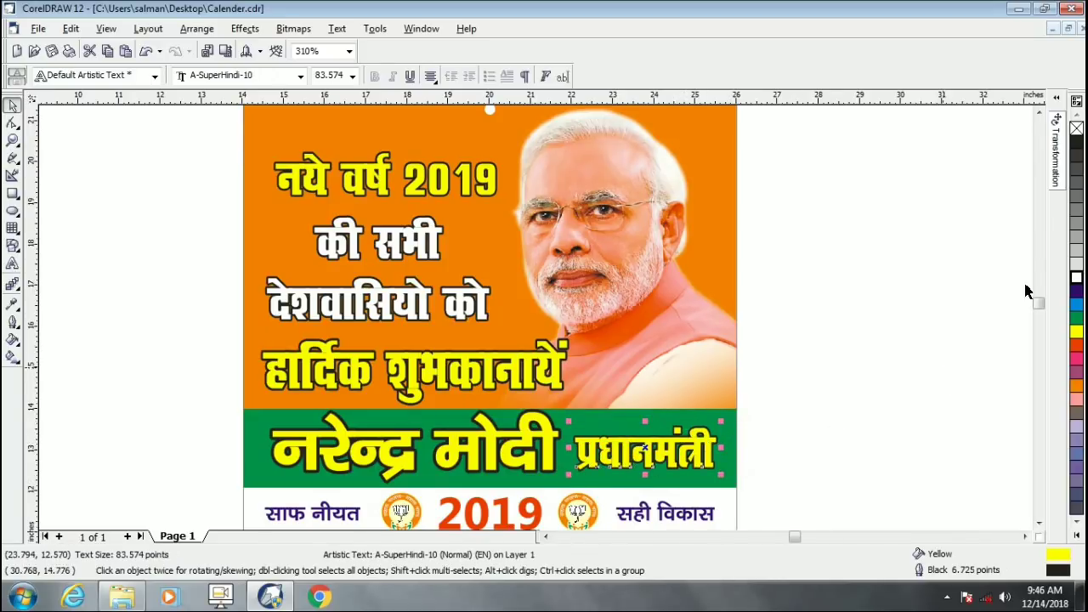
left_click(959, 348)
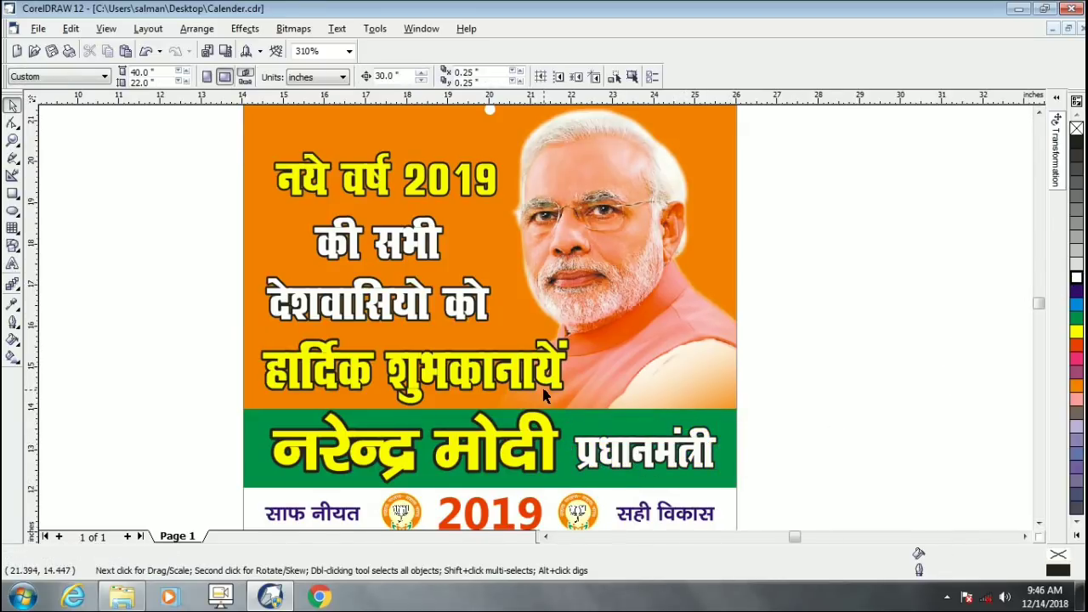
Step: Select the entire calendar, move it a little to the right on the page, and group all its objects
scroll(544, 395, "down", 1)
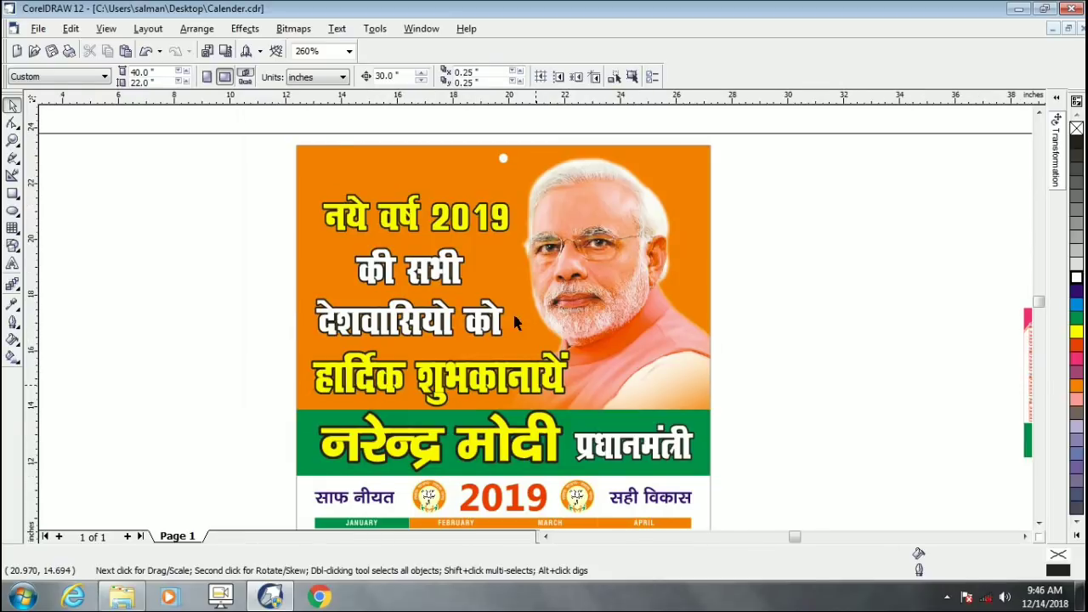
scroll(498, 230, "down", 2)
scroll(463, 231, "down", 1)
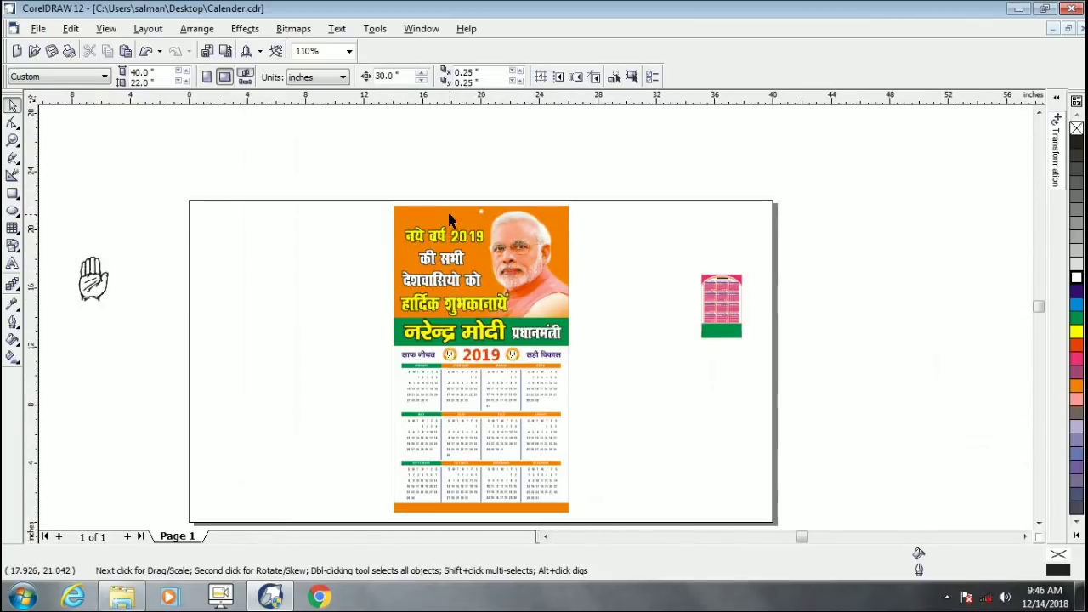
left_click_drag(376, 185, 612, 442)
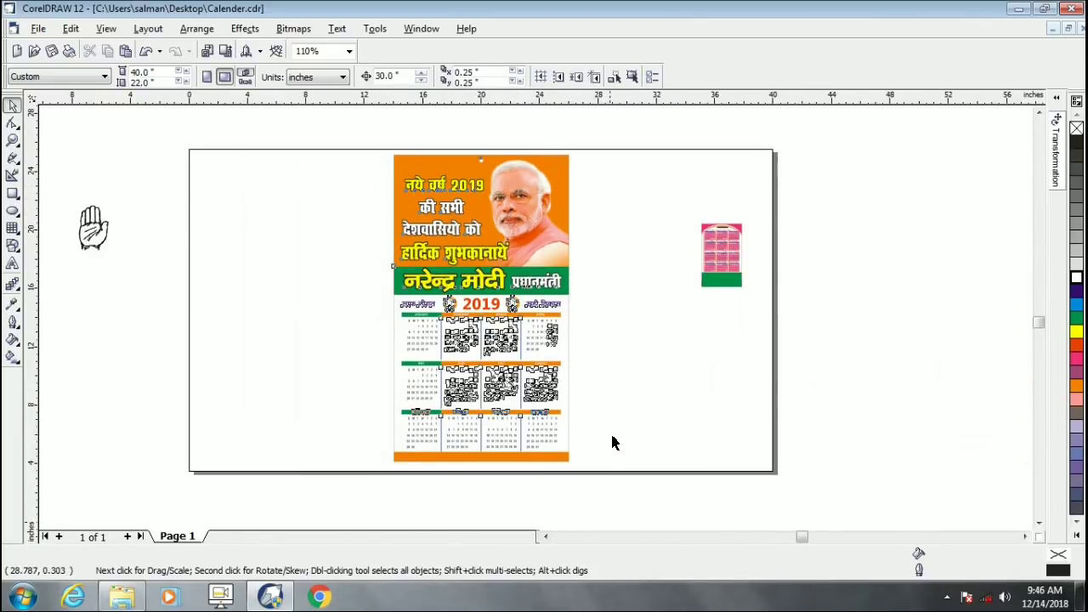
left_click_drag(561, 251, 577, 246)
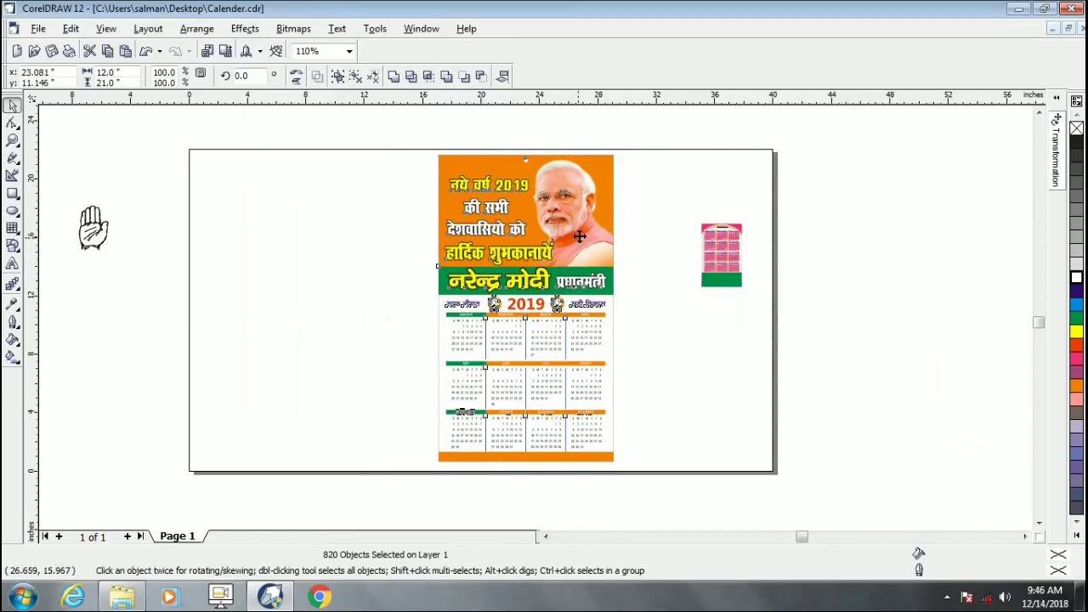
key("ctrl+g")
Step: Place a duplicate of the grouped calendar on the page to the left of the original
left_click_drag(574, 228, 369, 241)
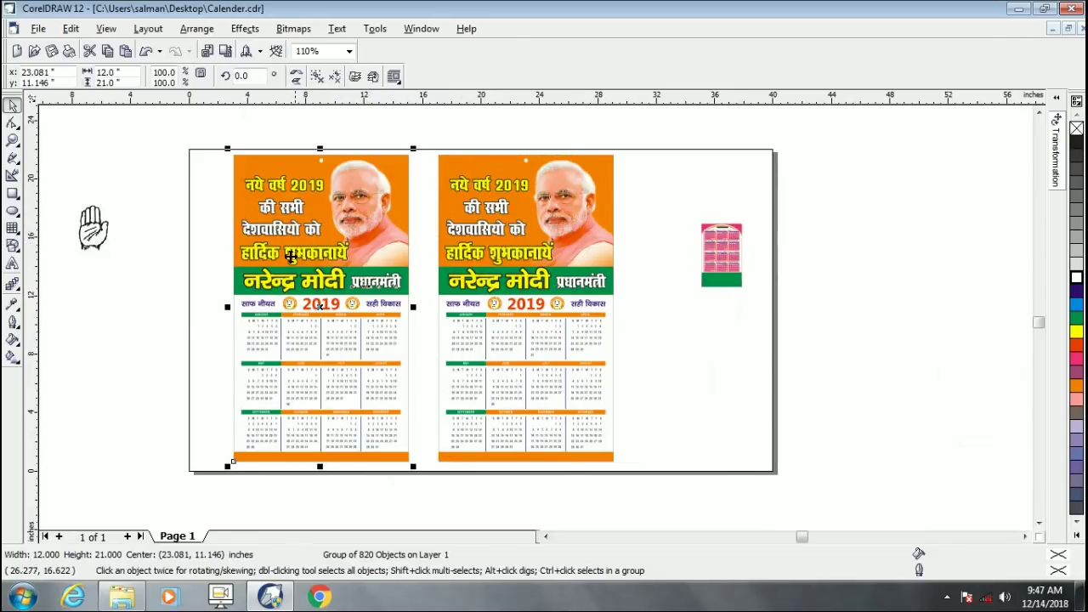
left_click(204, 297)
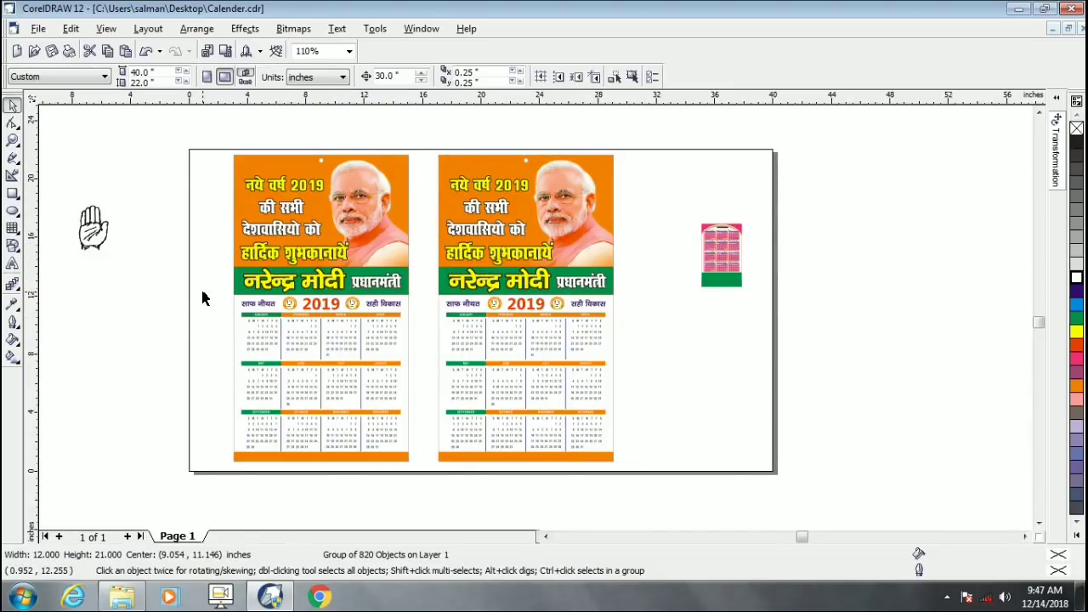
scroll(276, 316, "up", 3)
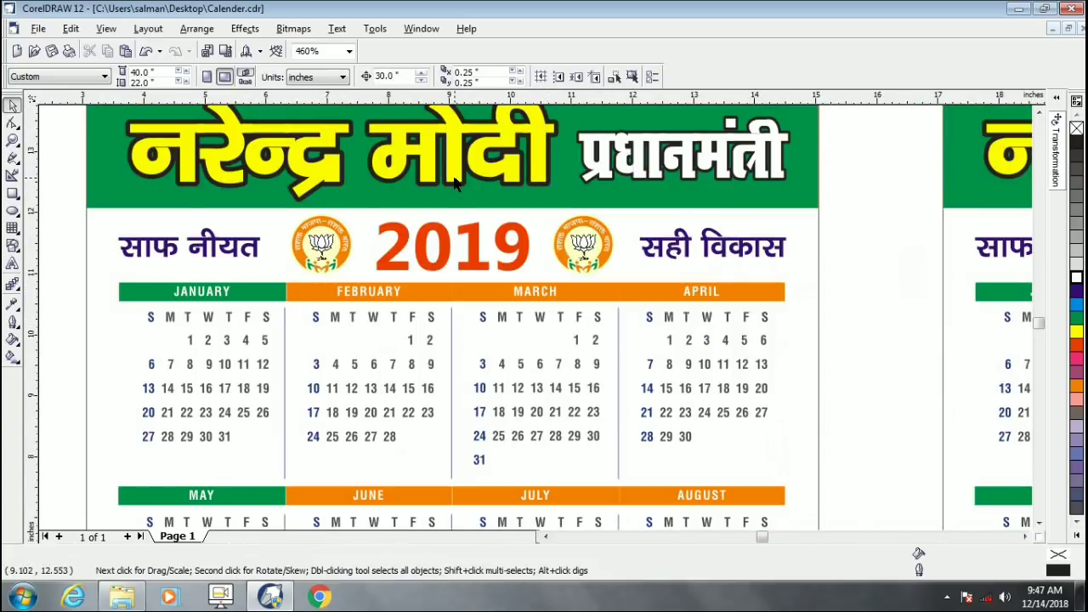
Step: Ungroup all objects of the calendar copy on the left side of the page
left_click(455, 183)
left_click(316, 76)
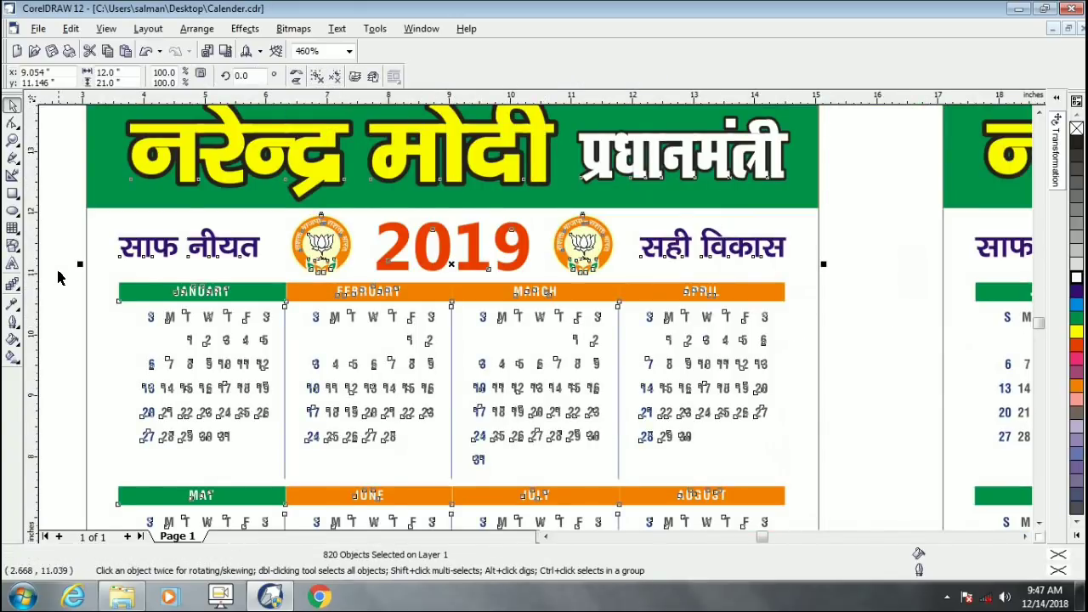
key("Escape")
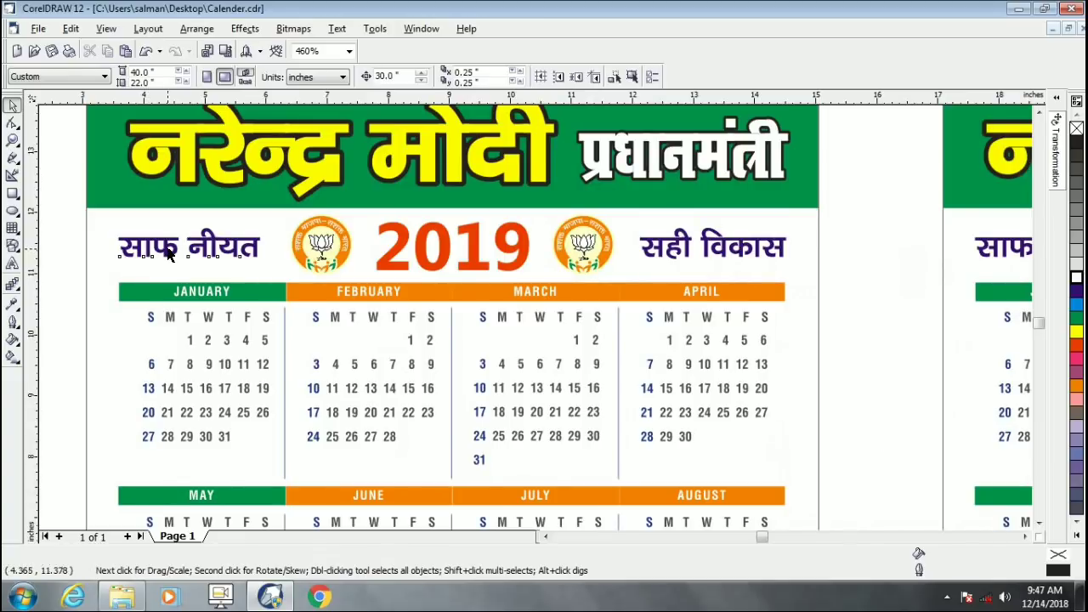
Step: Delete the slogans "साफ नीयत" and "सही विकास" and both round lotus logos beside 2019 on the left calendar
left_click(168, 253)
key("Delete")
left_click(321, 245)
key("Delete")
left_click(682, 264)
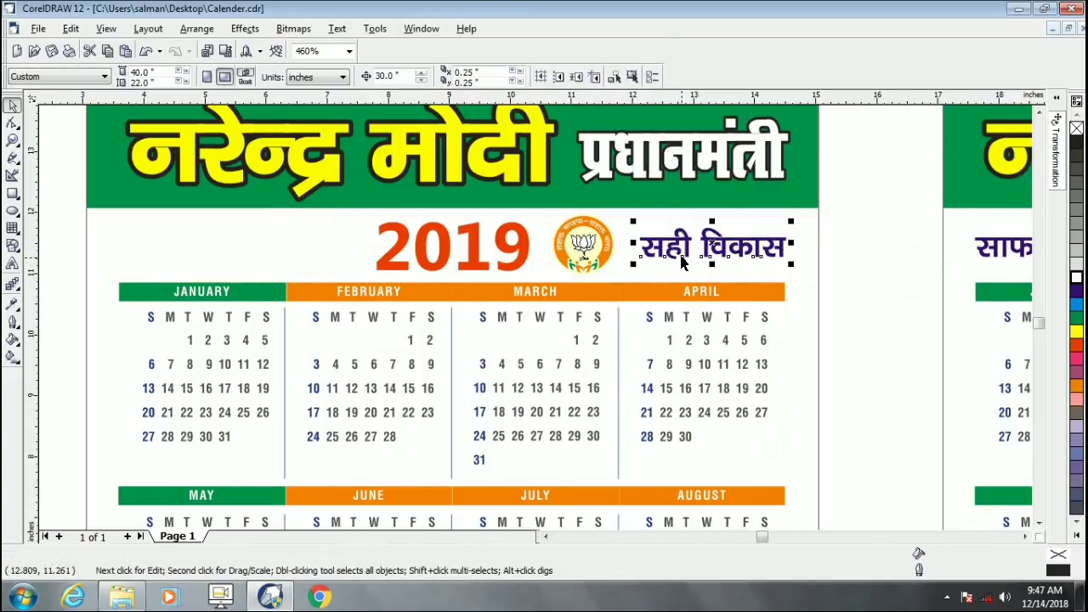
key("Delete")
left_click(587, 268)
key("Delete")
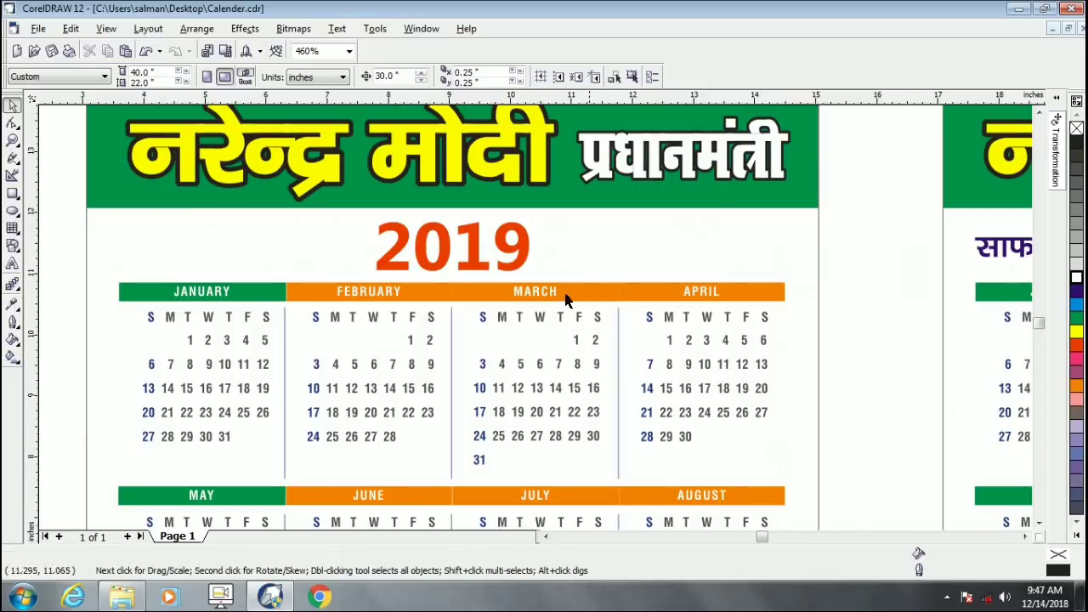
Step: Fill the February, March and April header bars of the left calendar with light blue
left_click(313, 294)
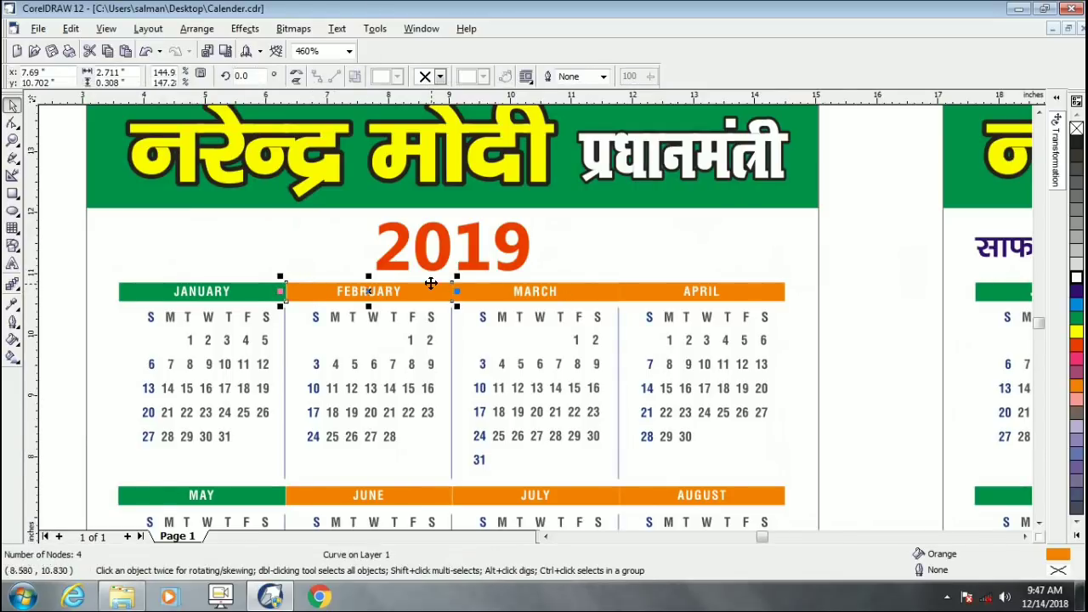
scroll(435, 281, "down", 1)
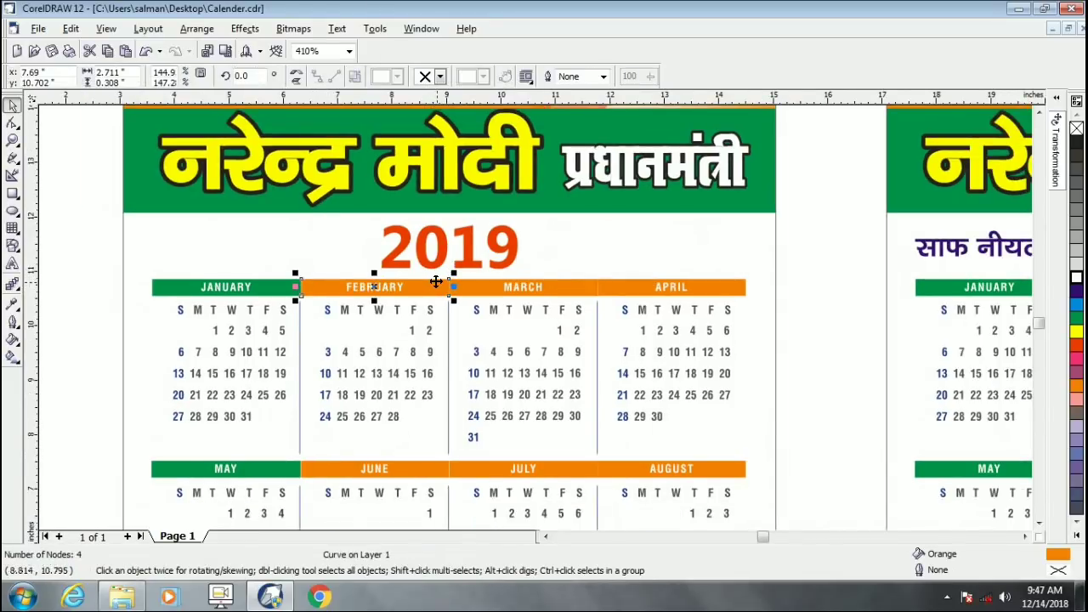
left_click(479, 291)
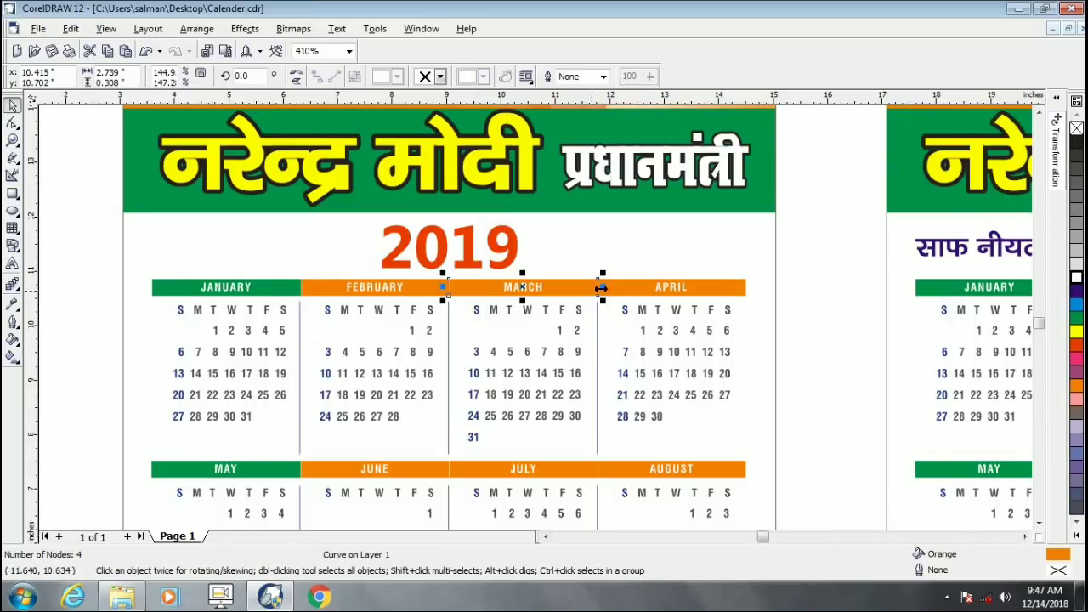
left_click(429, 291)
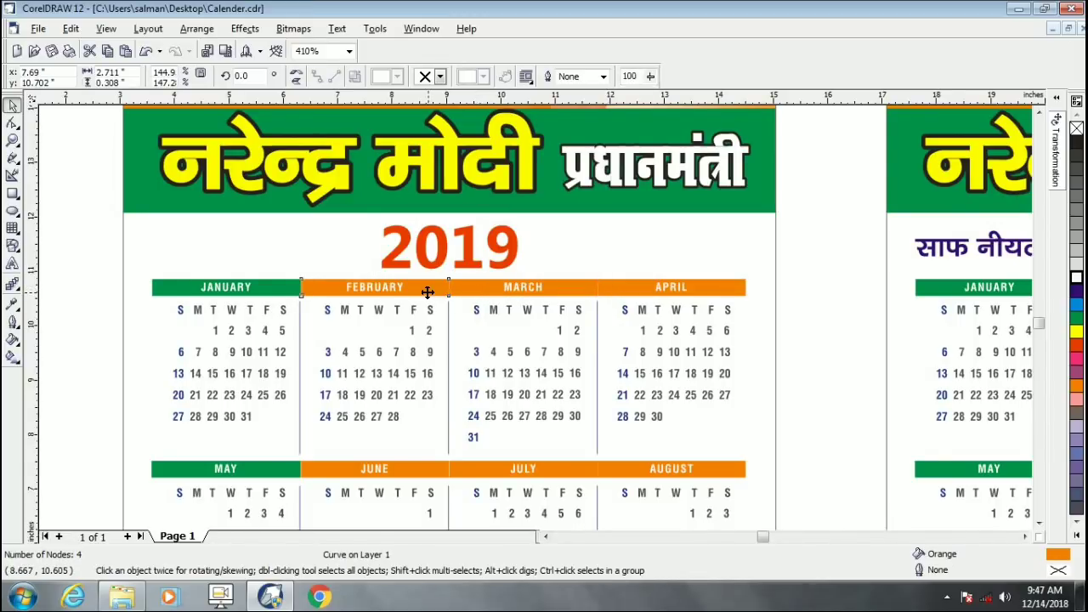
left_click(1076, 344)
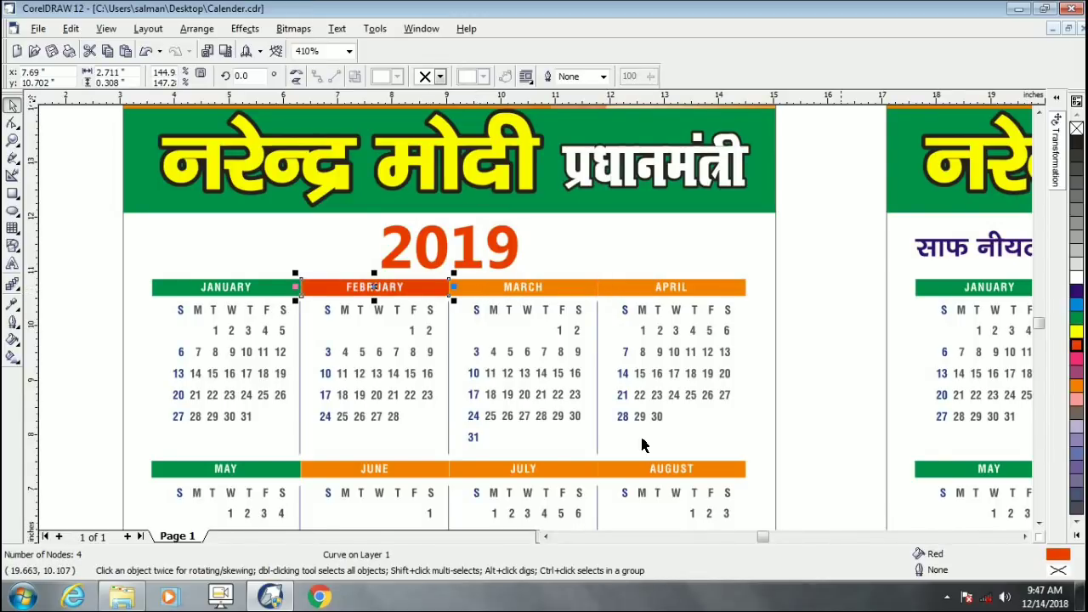
left_click(478, 289, "shift")
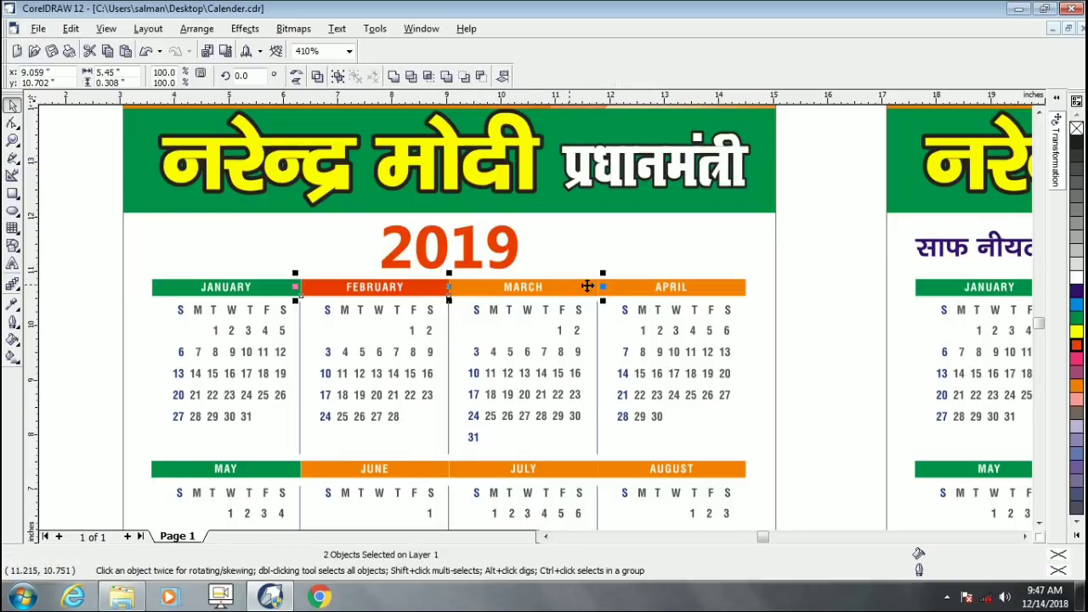
left_click(609, 289, "shift")
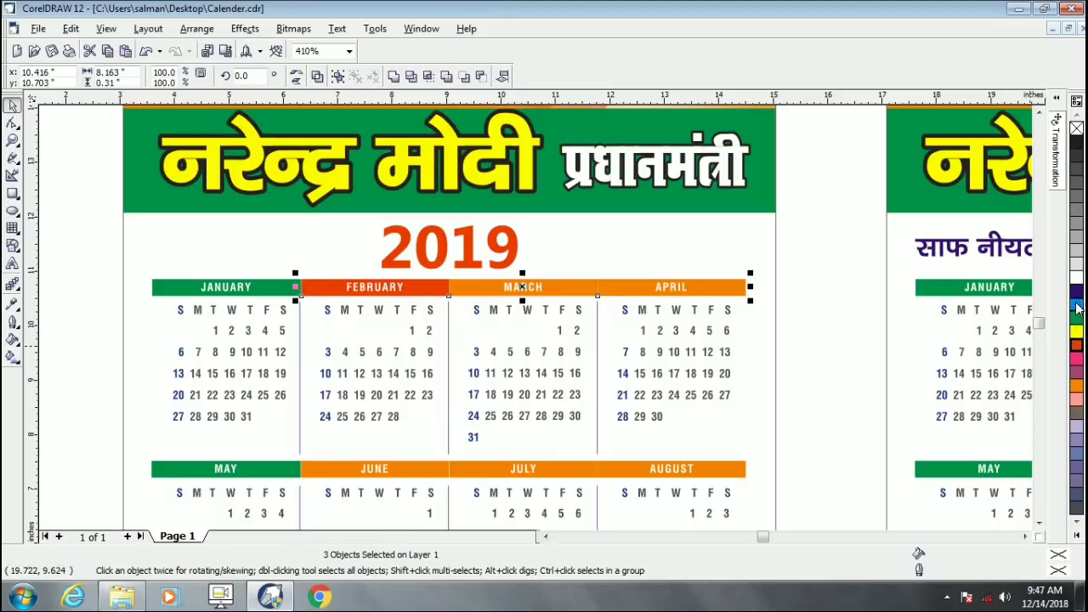
left_click(1076, 305)
Step: Recolour the June, July and August header bars of the left calendar to the same light blue
left_click(429, 468)
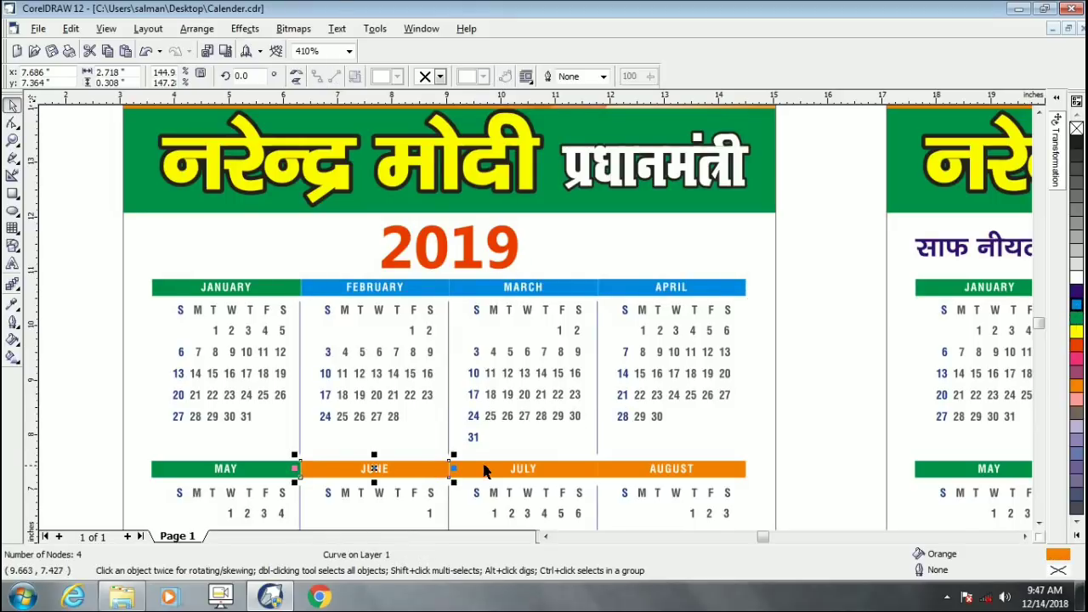
left_click(508, 467, "shift")
left_click(625, 468, "shift")
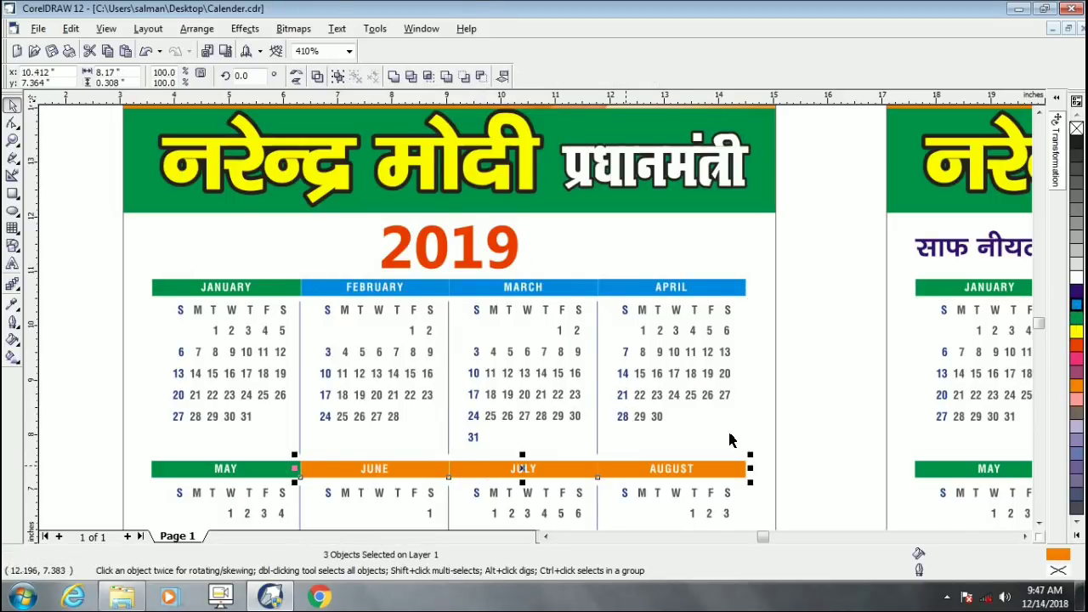
left_click(1077, 304)
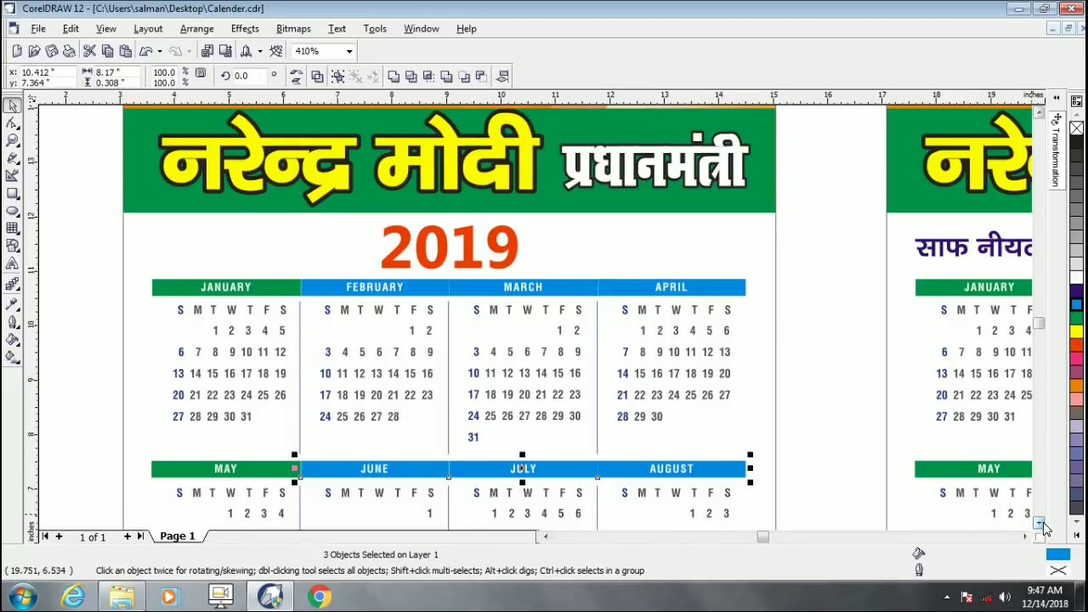
Step: Give the October, November and December header bars of the left calendar the same light blue fill
left_click(1039, 523)
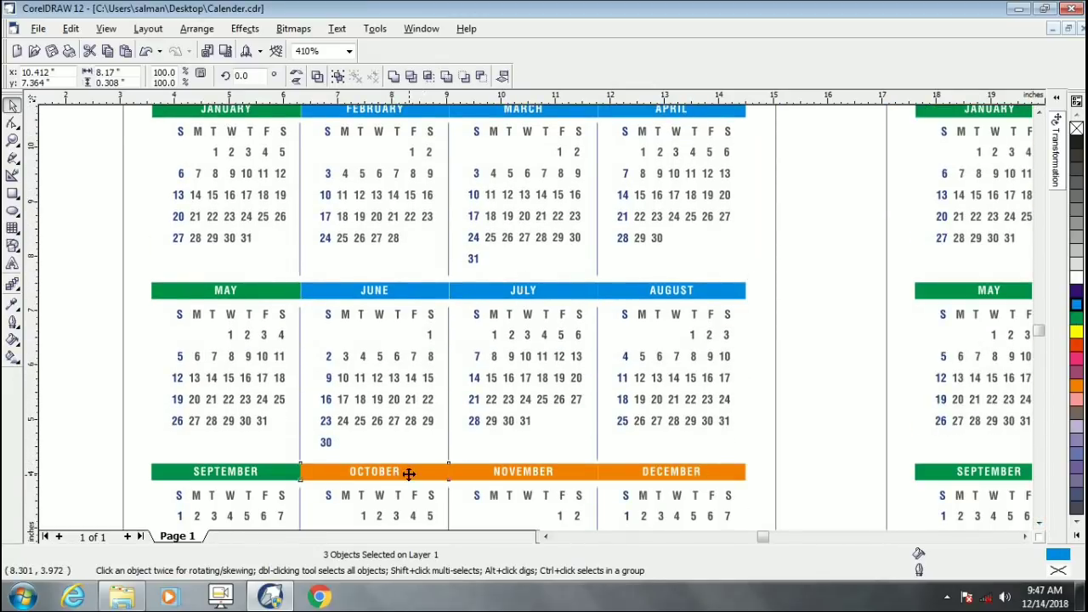
left_click(409, 473)
left_click(567, 478, "shift")
left_click(727, 481, "shift")
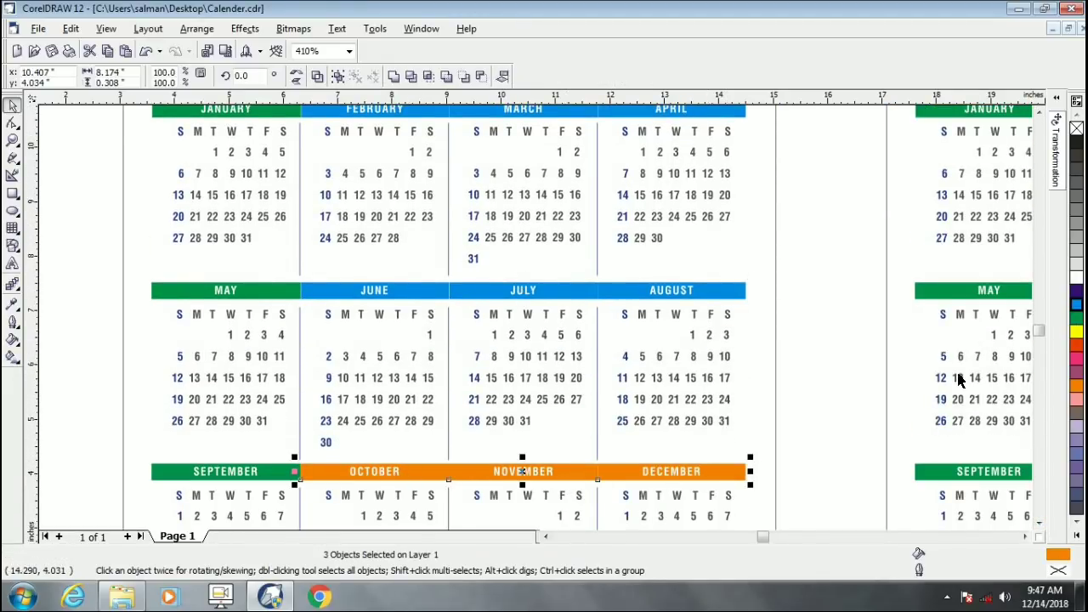
left_click(1076, 308)
Step: Fill the orange strip along the bottom edge of the left calendar with green
scroll(468, 417, "down", 3)
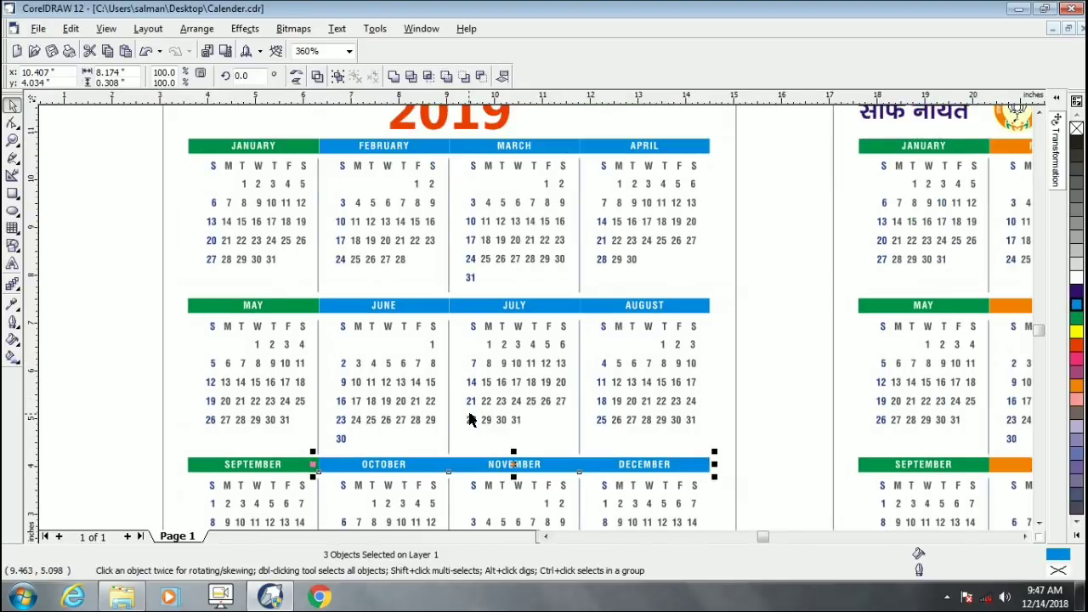
scroll(498, 406, "down", 1)
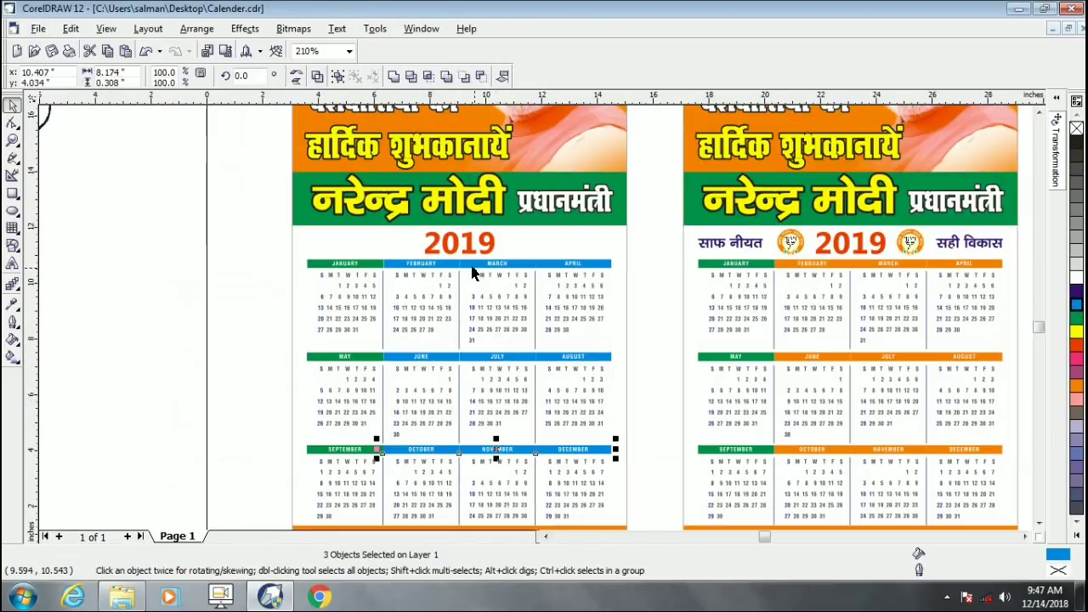
scroll(479, 316, "down", 2)
left_click(539, 473)
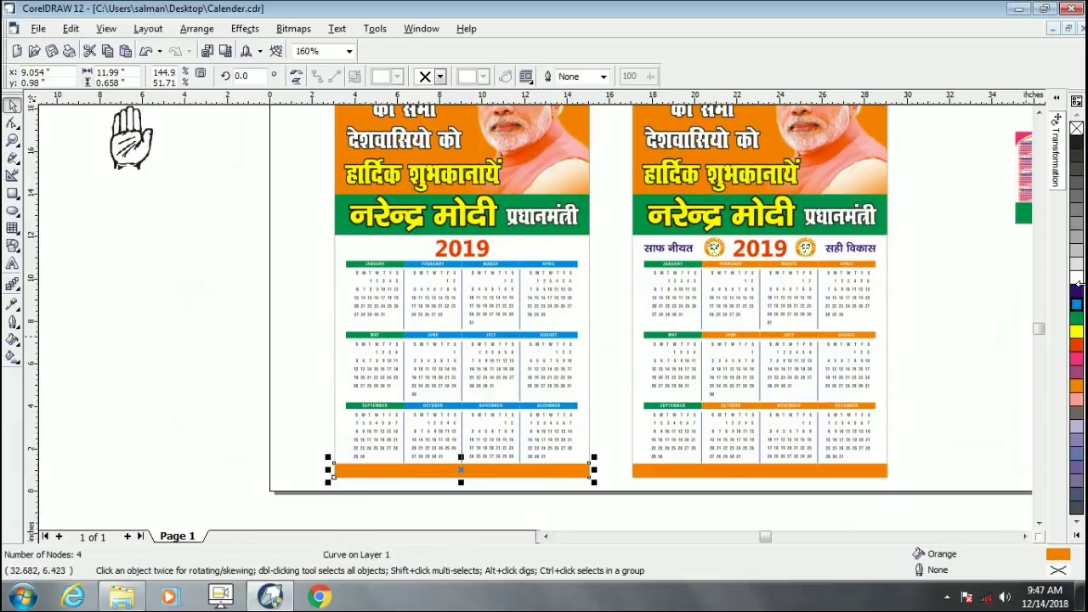
left_click(1075, 317)
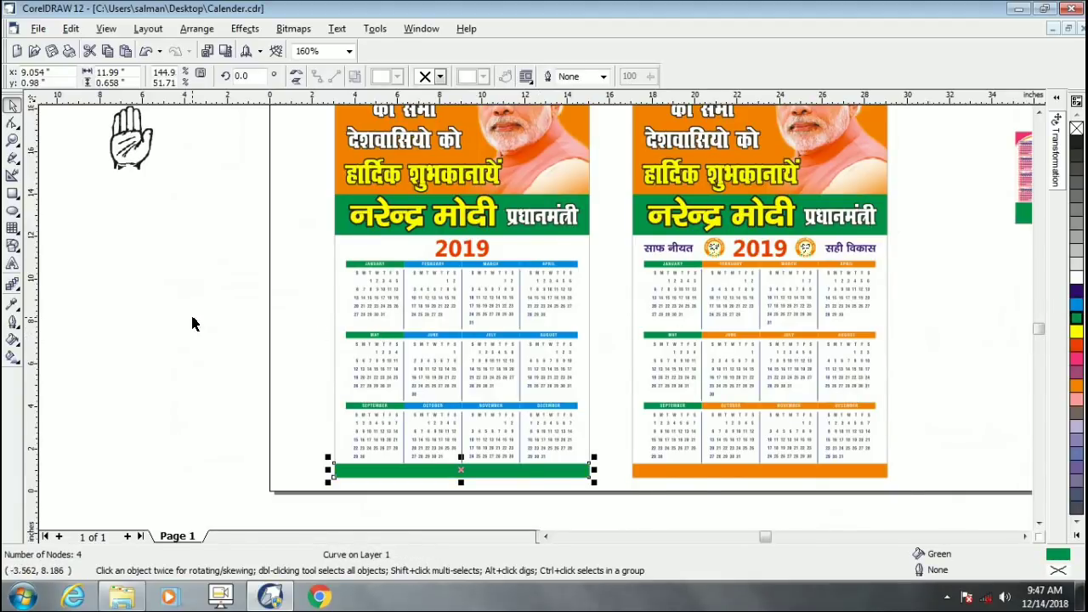
left_click(259, 254)
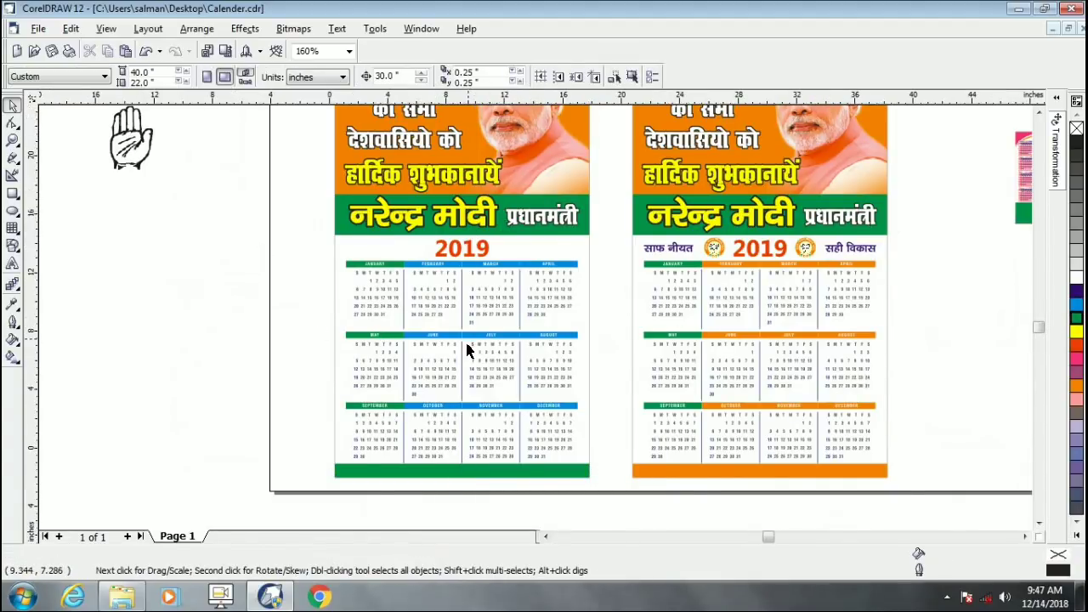
scroll(473, 336, "down", 1)
scroll(500, 204, "up", 2)
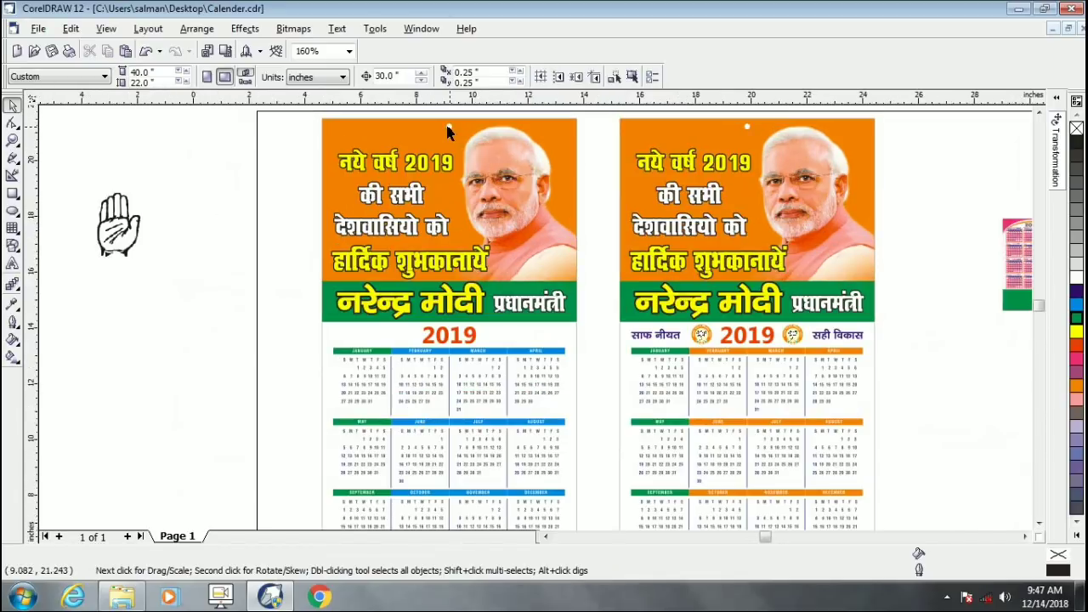